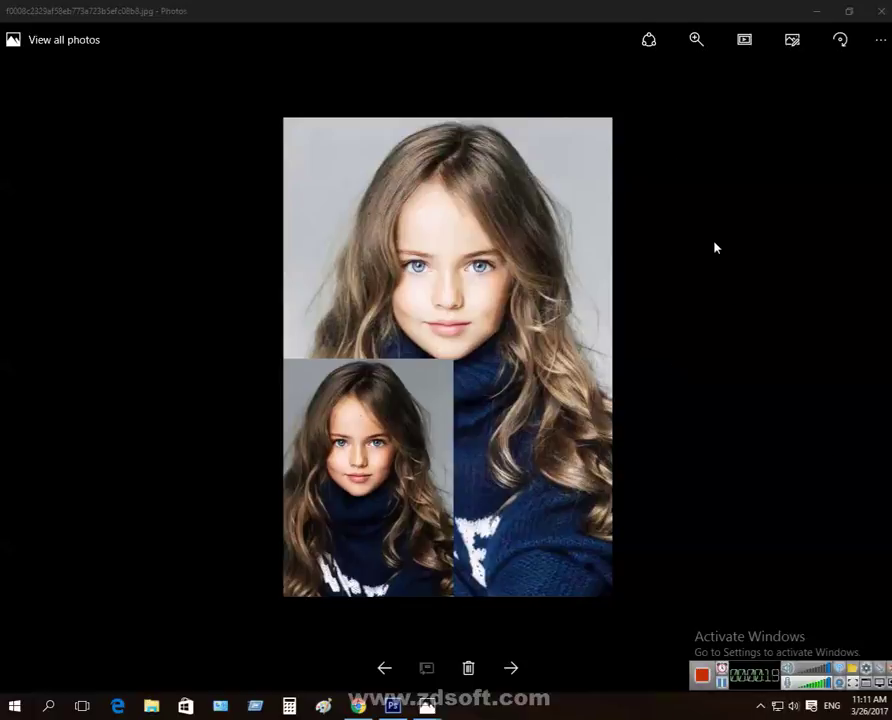
- Examine the finished before-and-after portrait at a closer zoom
left_click(694, 42)
left_click(580, 192)
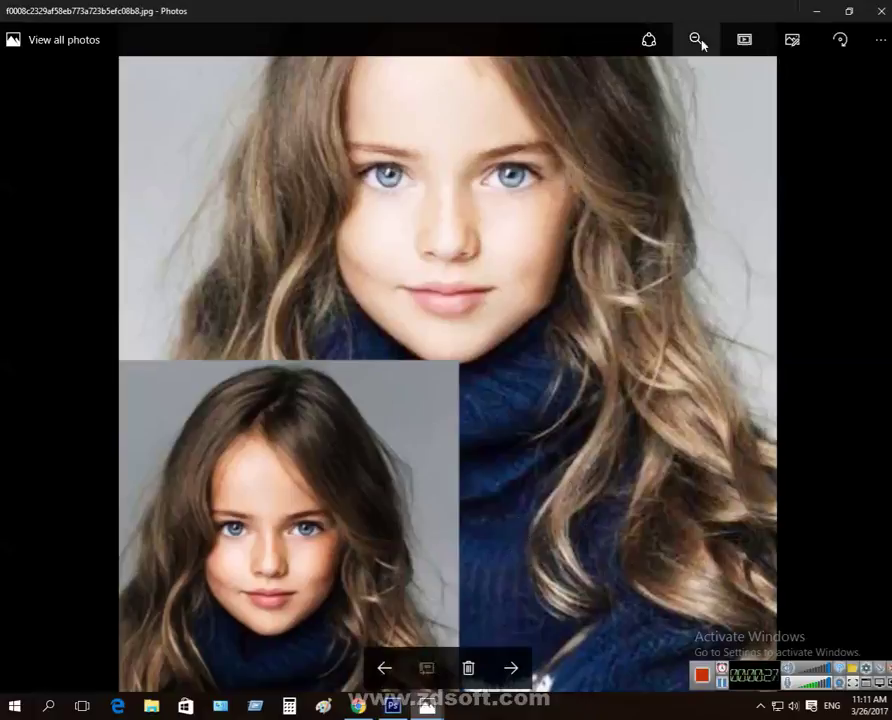
left_click(697, 40)
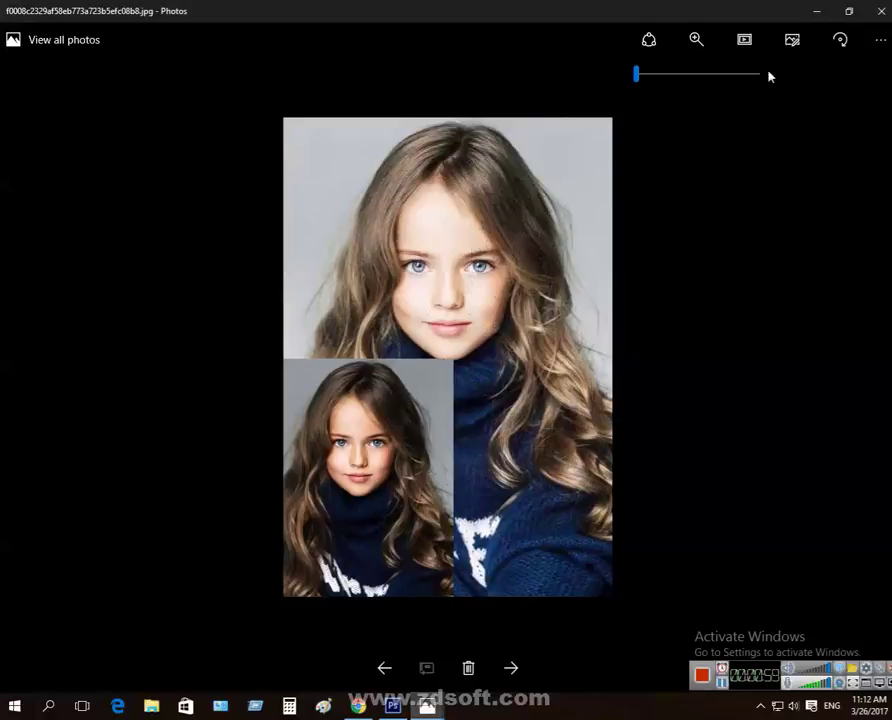
- Switch to Photoshop and open the "s - Copy" portrait from the Desktop
left_click(817, 12)
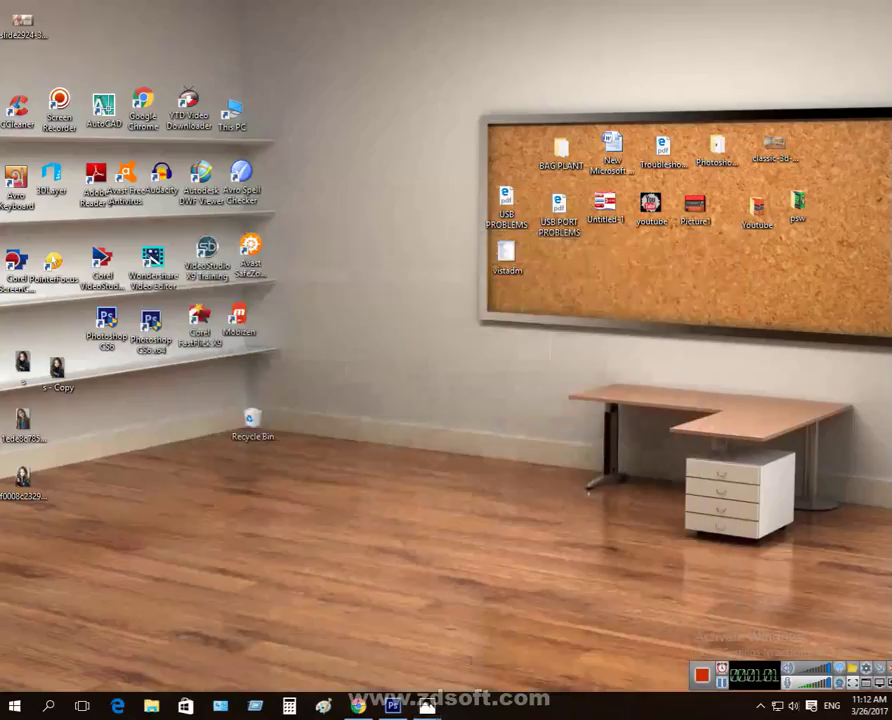
left_click(401, 709)
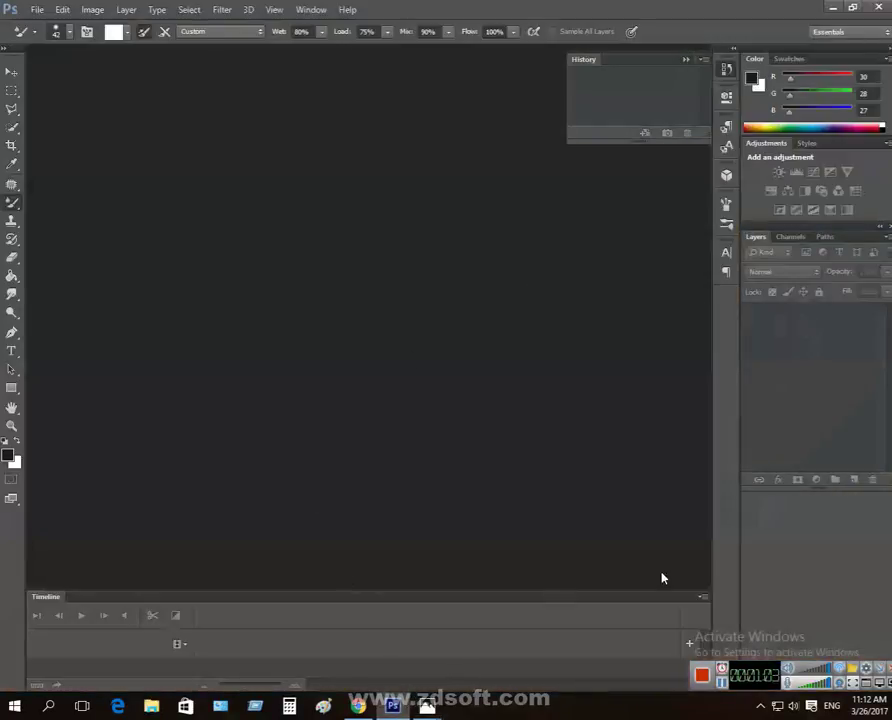
left_click(34, 11)
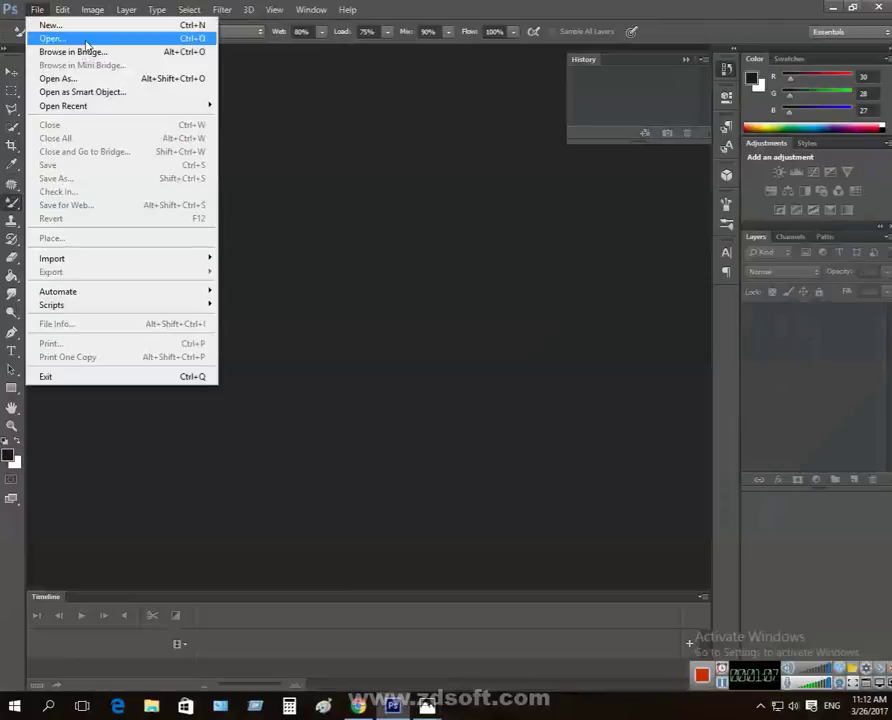
left_click(58, 37)
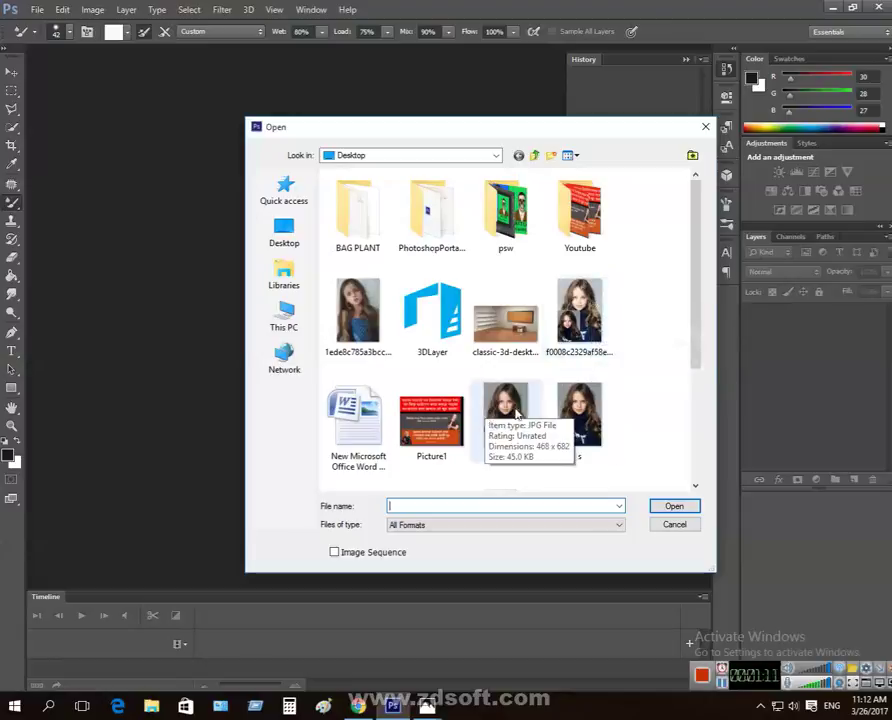
left_click(524, 403)
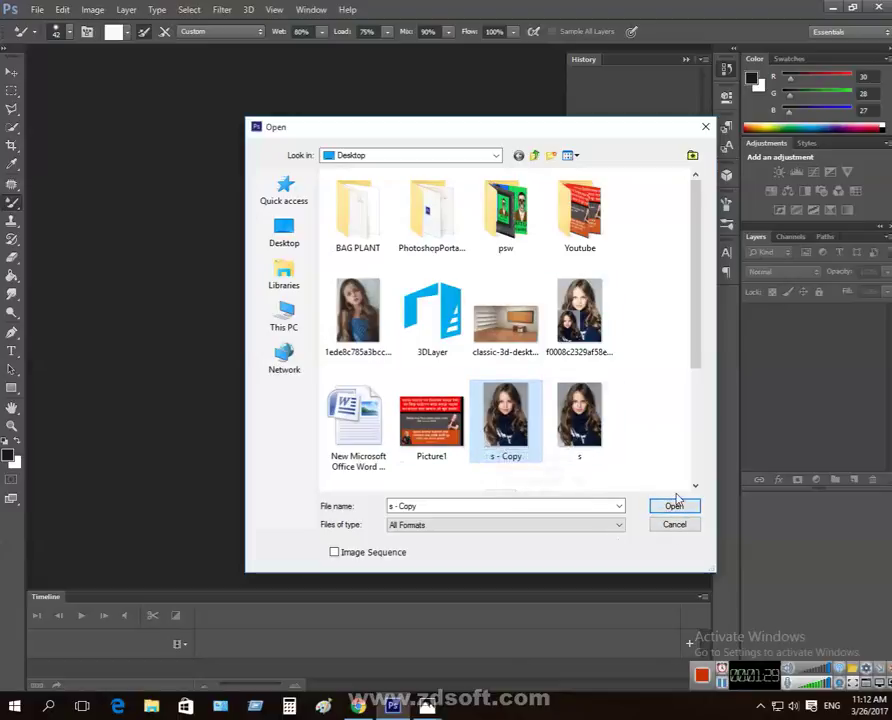
left_click(675, 505)
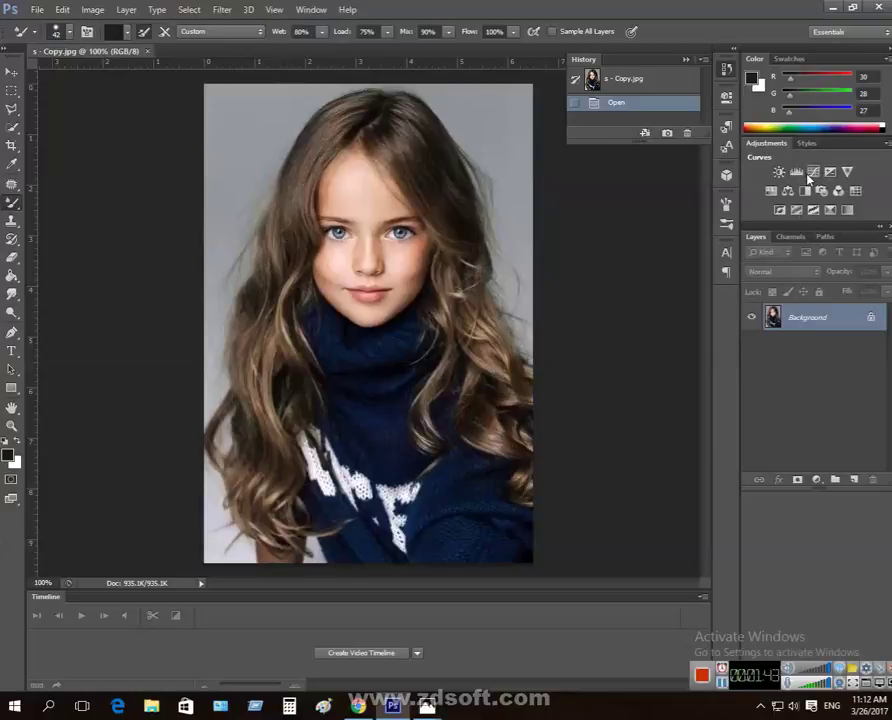
key("ctrl+m")
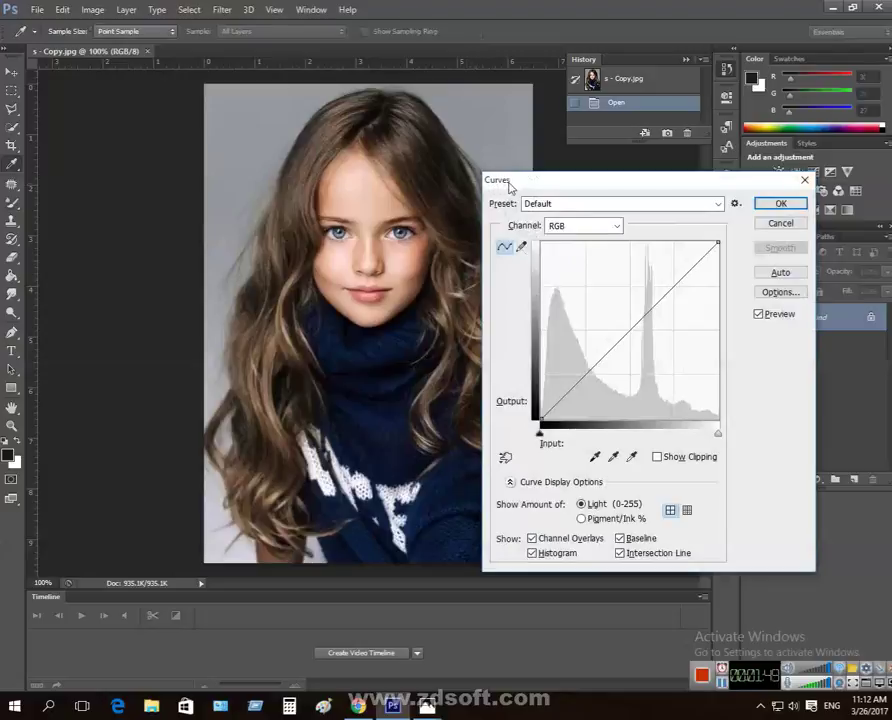
left_click(804, 180)
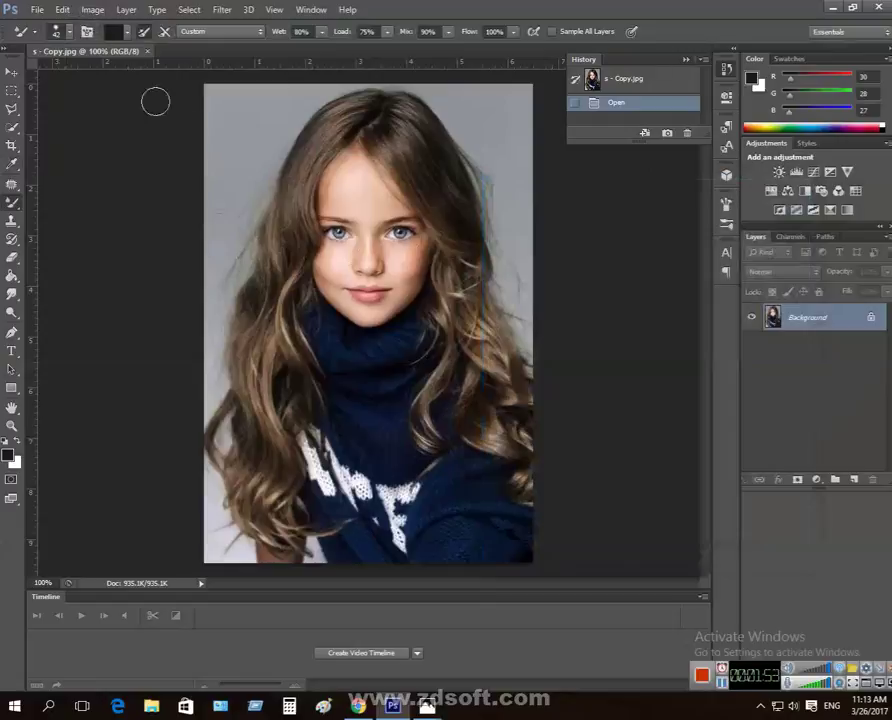
left_click(92, 10)
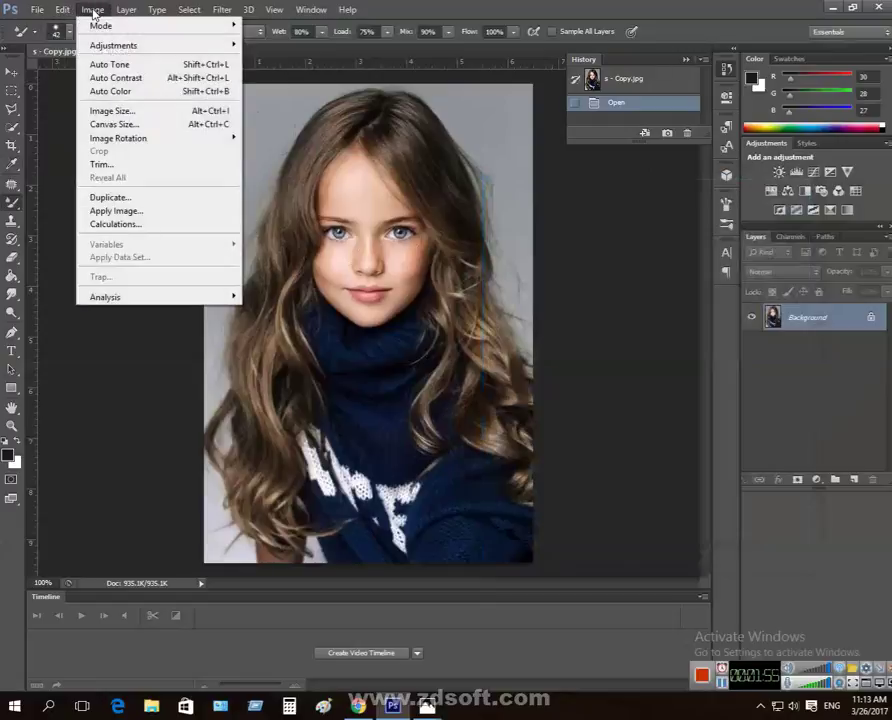
mouse_move(123, 54)
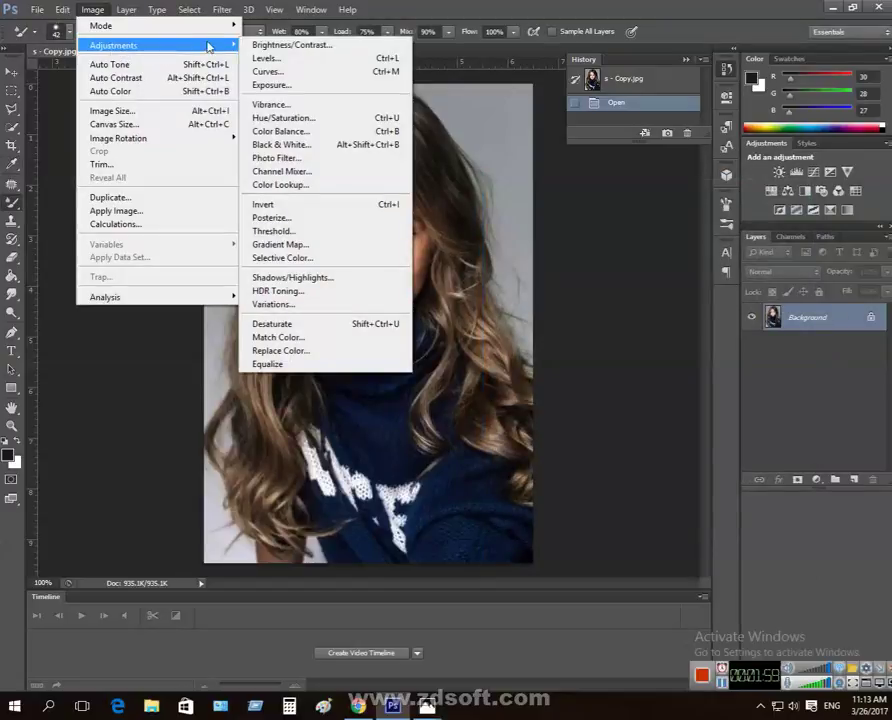
left_click(275, 80)
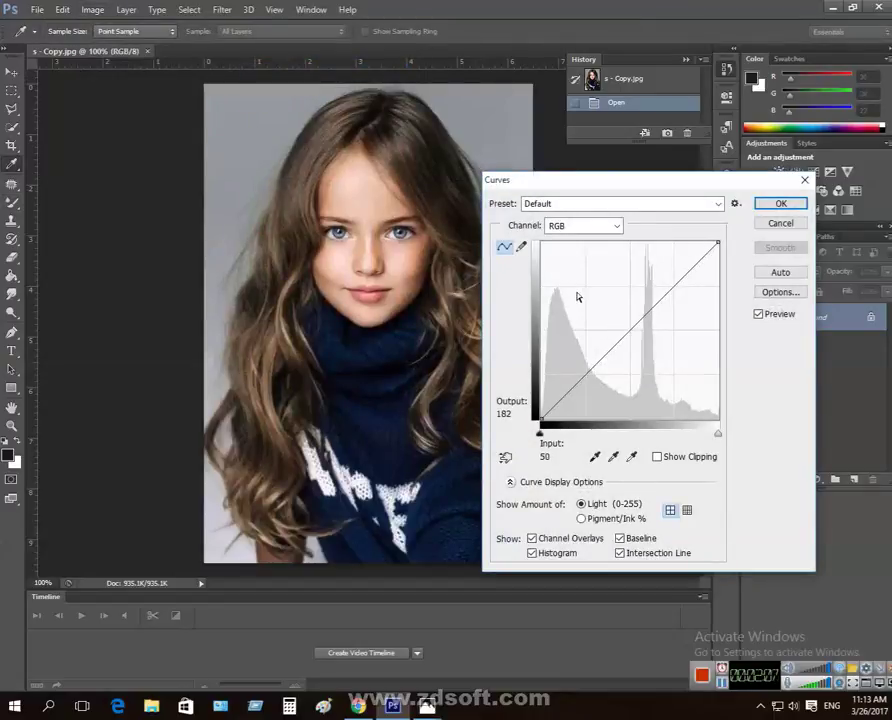
left_click(780, 223)
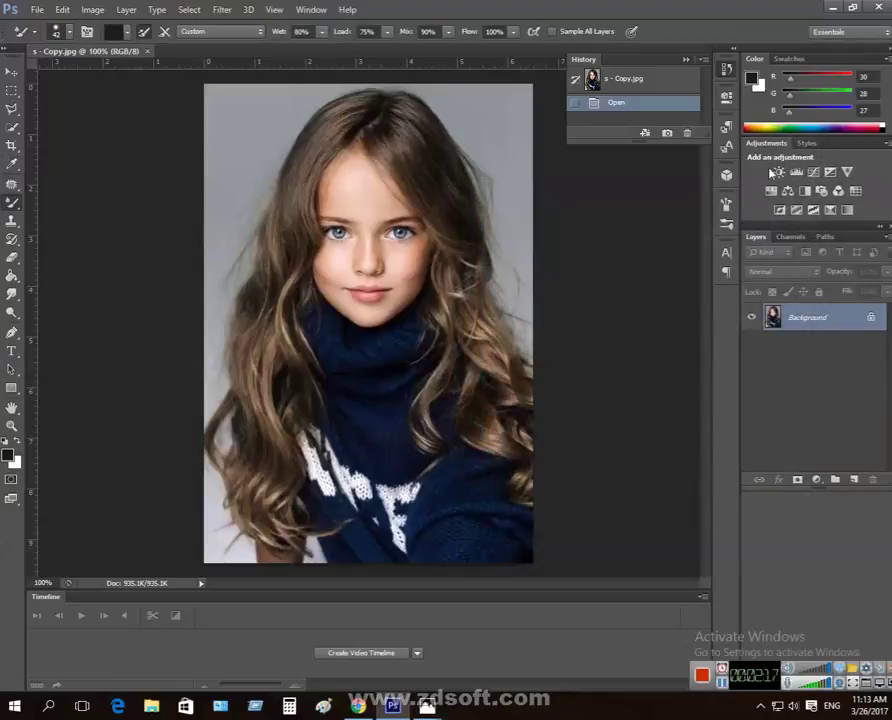
- Hide the Adjustments panel and display it again
left_click(303, 11)
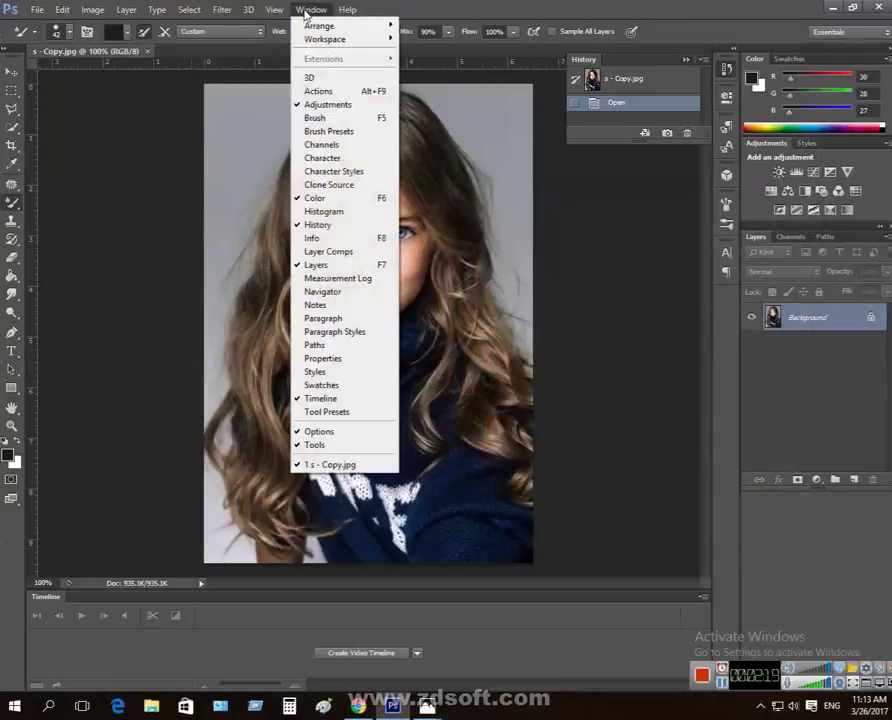
left_click(300, 105)
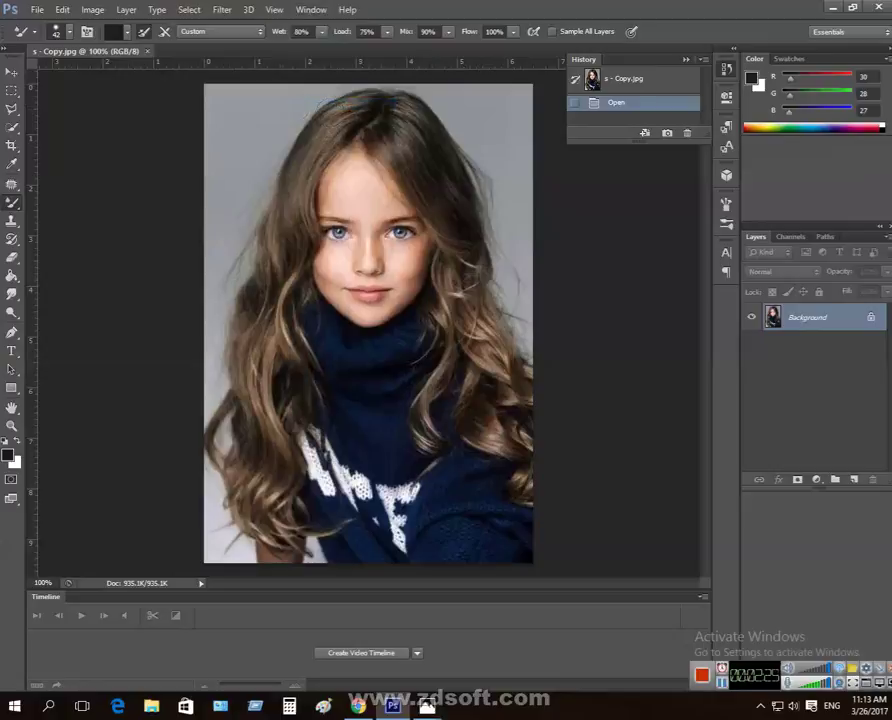
left_click(310, 9)
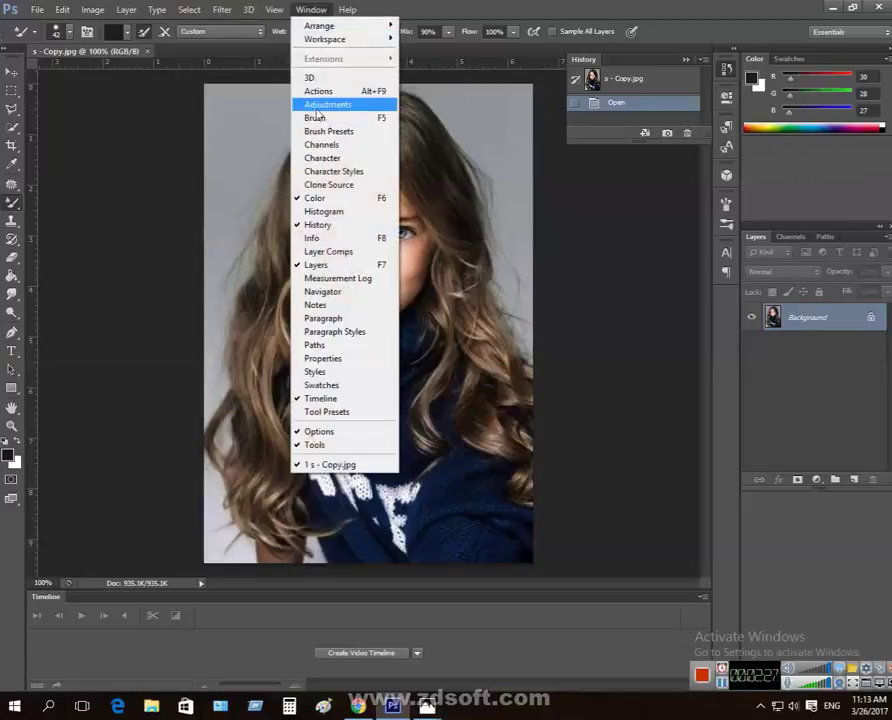
left_click(303, 105)
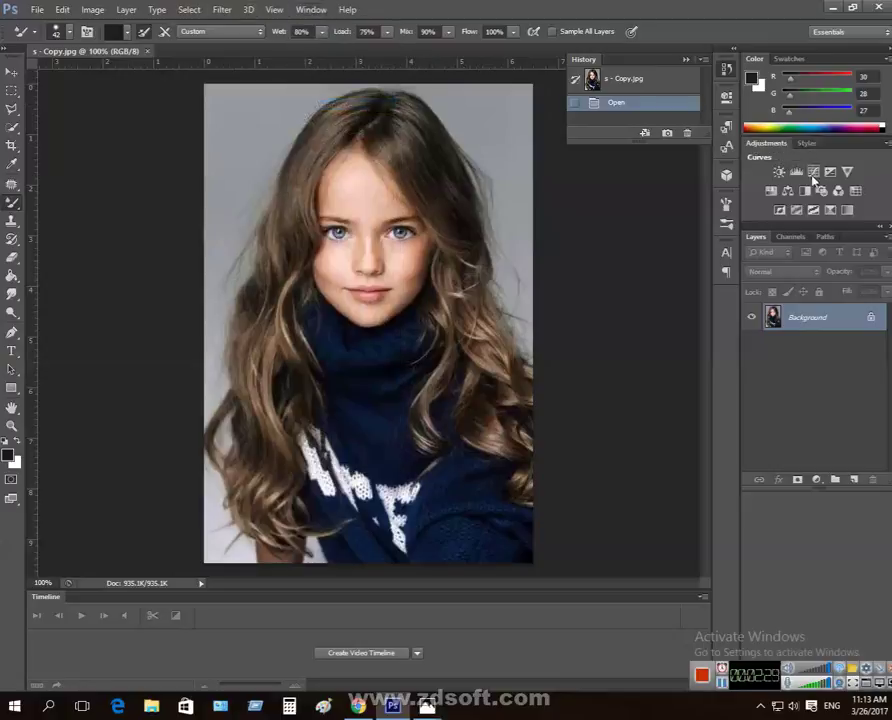
left_click(318, 10)
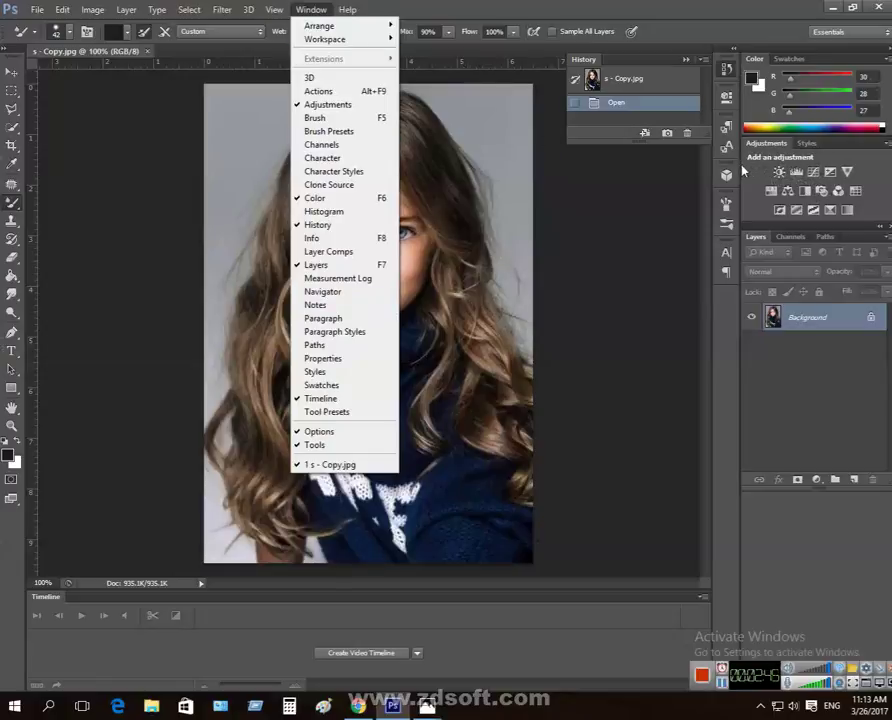
left_click(384, 7)
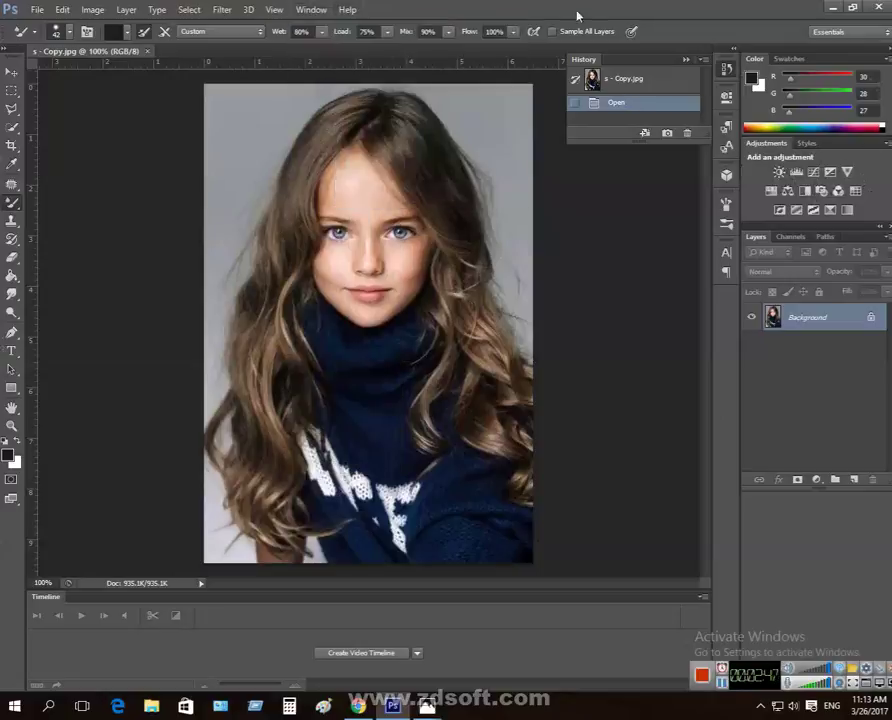
- Add a Curves adjustment layer, apply the automatic correction and raise the RGB curve's upper midtones to brighten the portrait
left_click(813, 172)
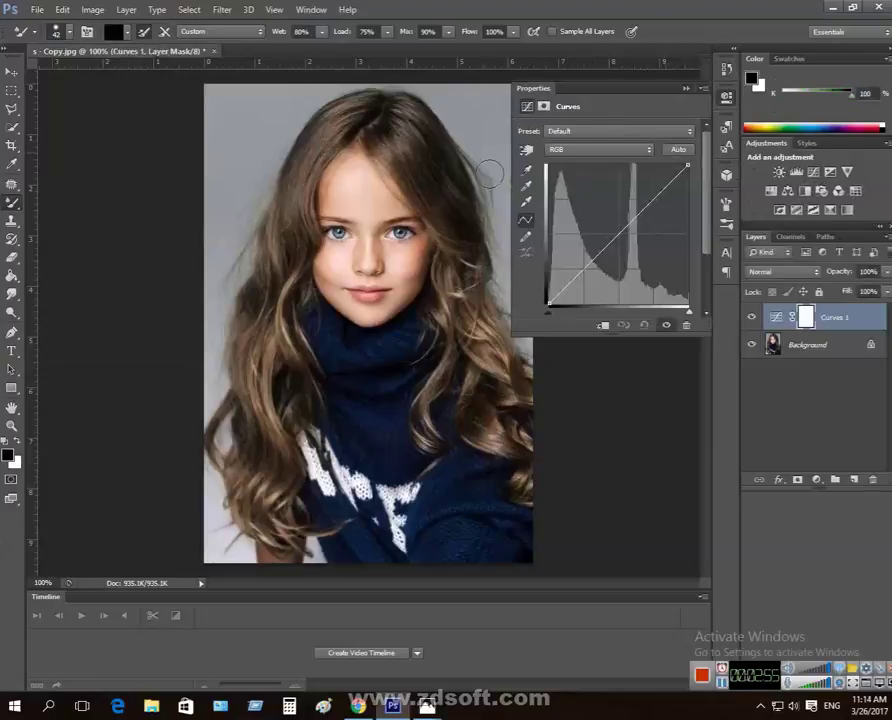
left_click(679, 150)
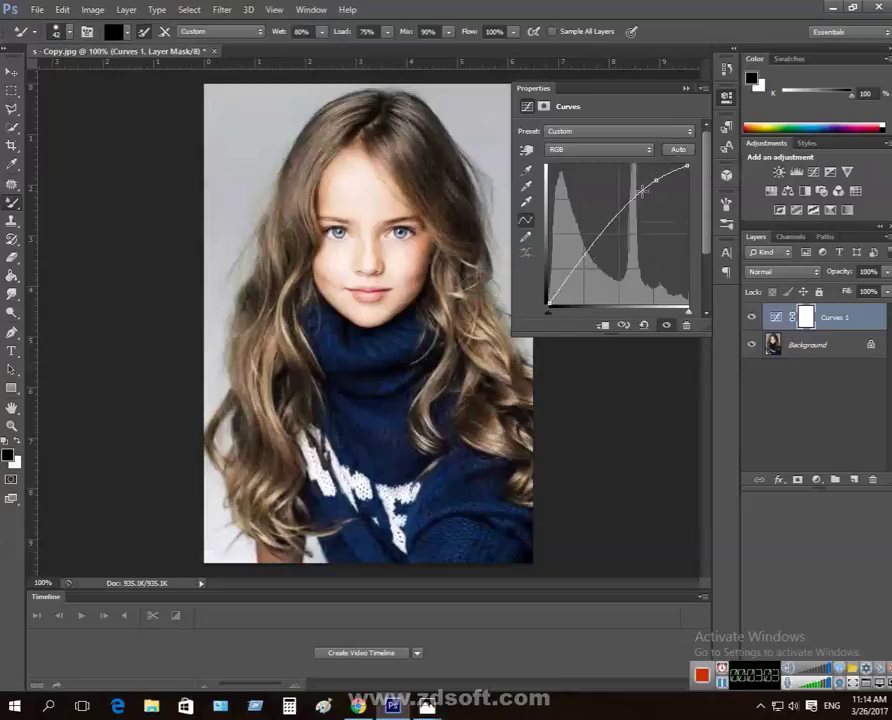
mouse_move(640, 195)
left_mouse_down()
mouse_move(636, 182)
mouse_move(618, 201)
mouse_move(627, 202)
left_mouse_up()
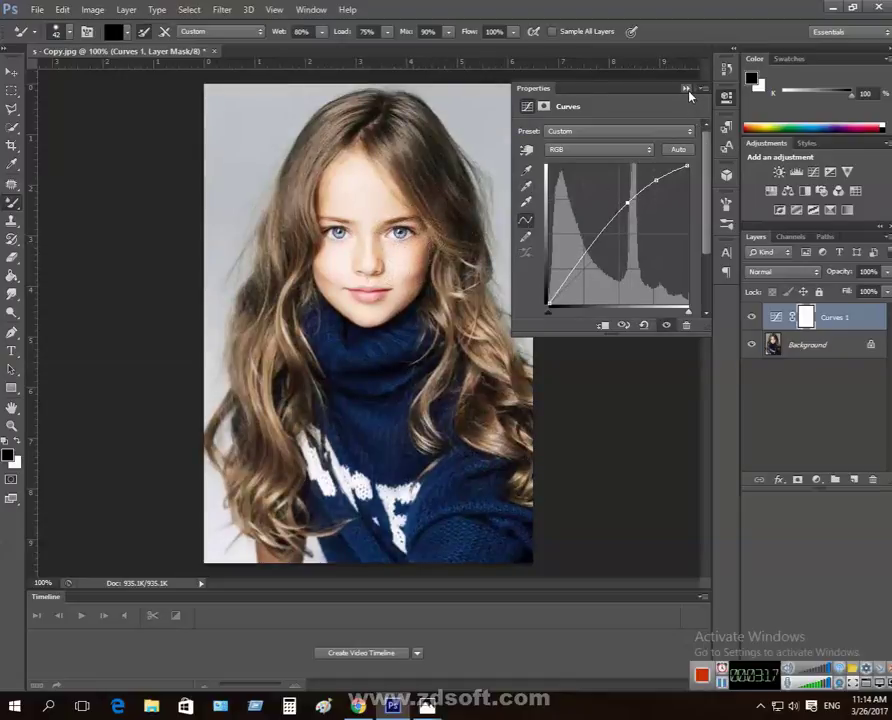
left_click(687, 89)
- Add a Brightness/Contrast adjustment layer with brightness set to -1
left_click(779, 173)
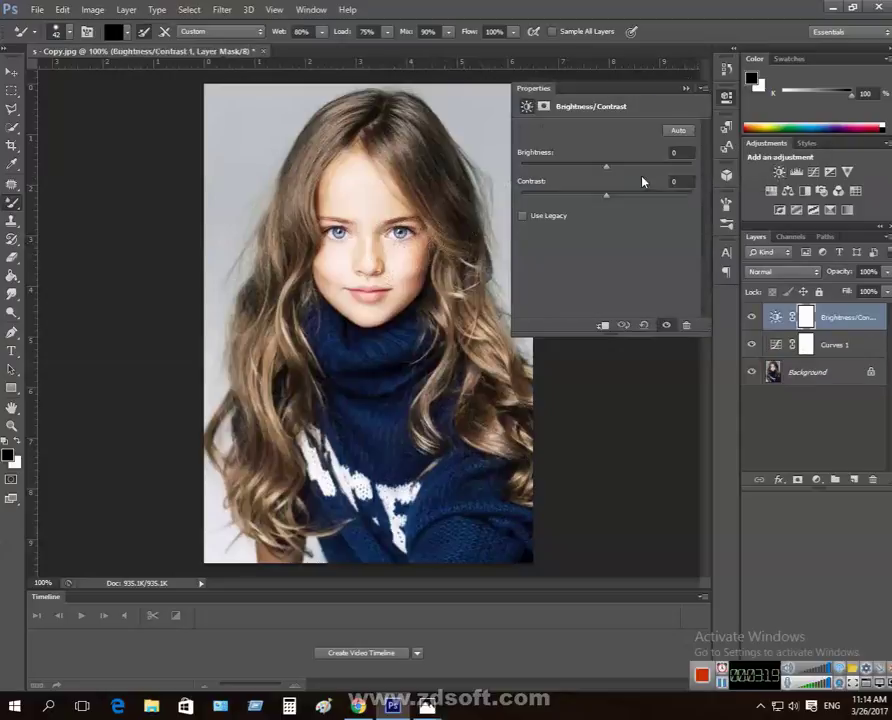
mouse_move(607, 174)
left_mouse_down()
mouse_move(624, 170)
mouse_move(604, 174)
left_mouse_up()
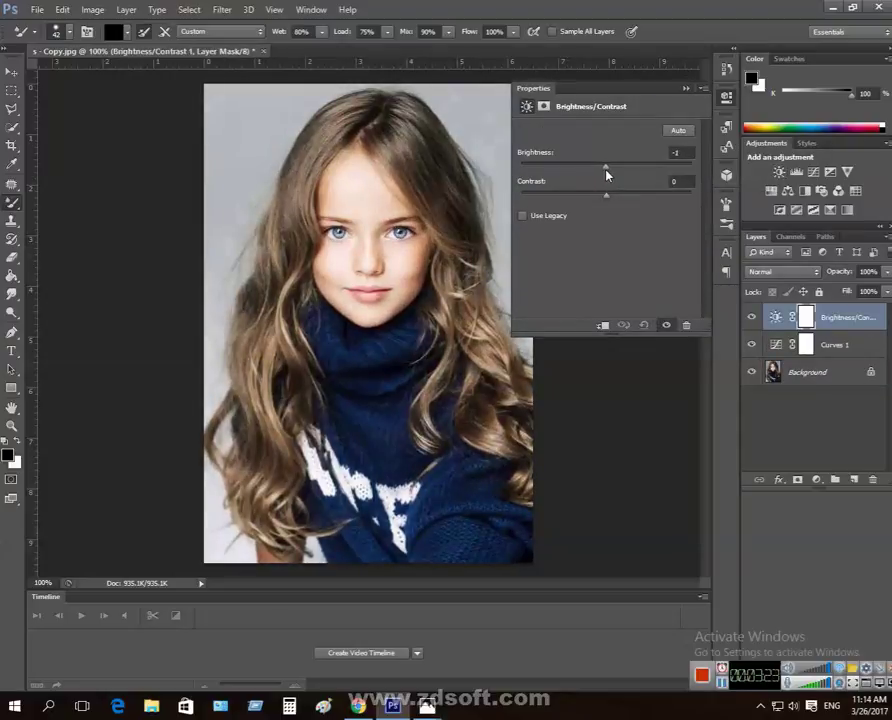
left_click(688, 89)
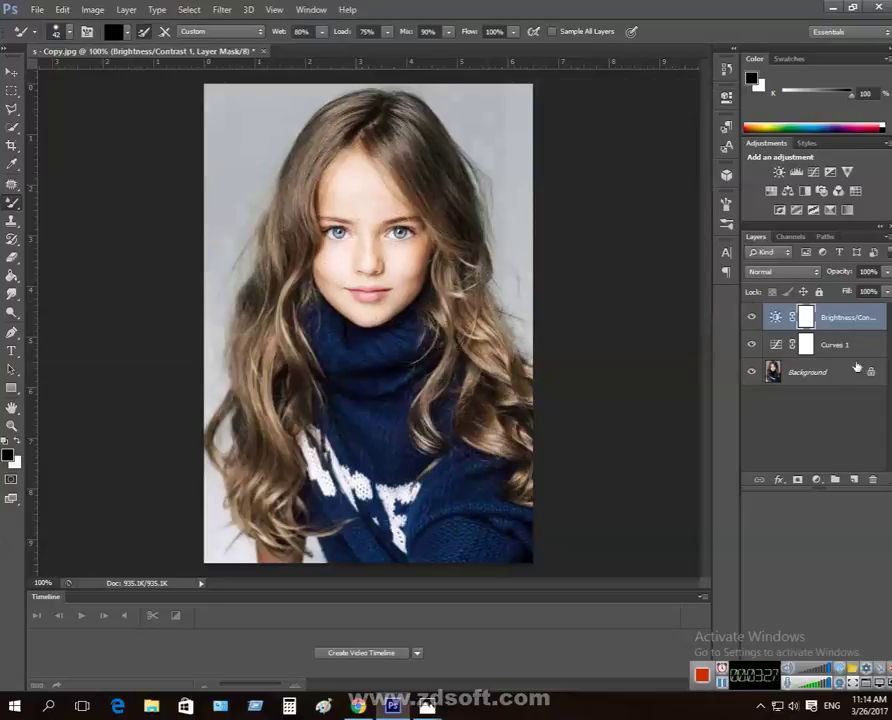
- Paint black on the Curves 1 layer mask over the background, hair and sweater around the face, using a 102 px Brush
left_click(822, 345)
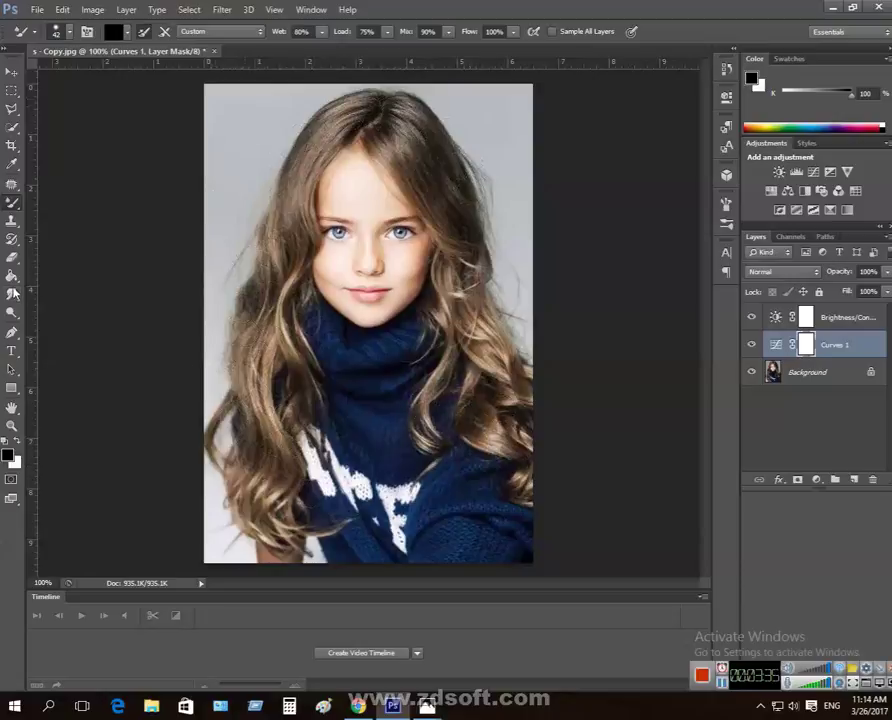
left_click(12, 220)
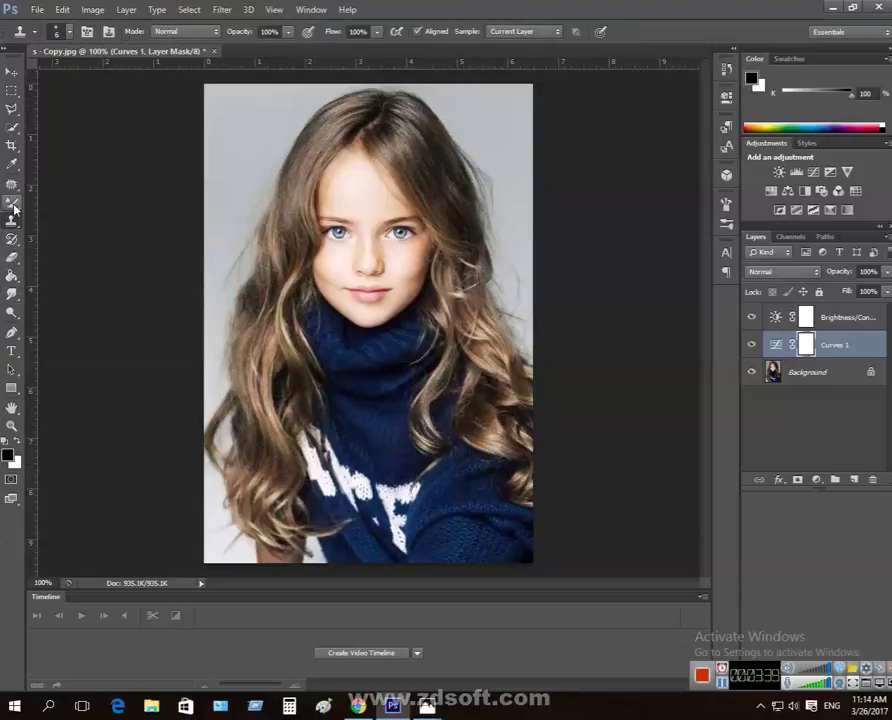
left_click(12, 205)
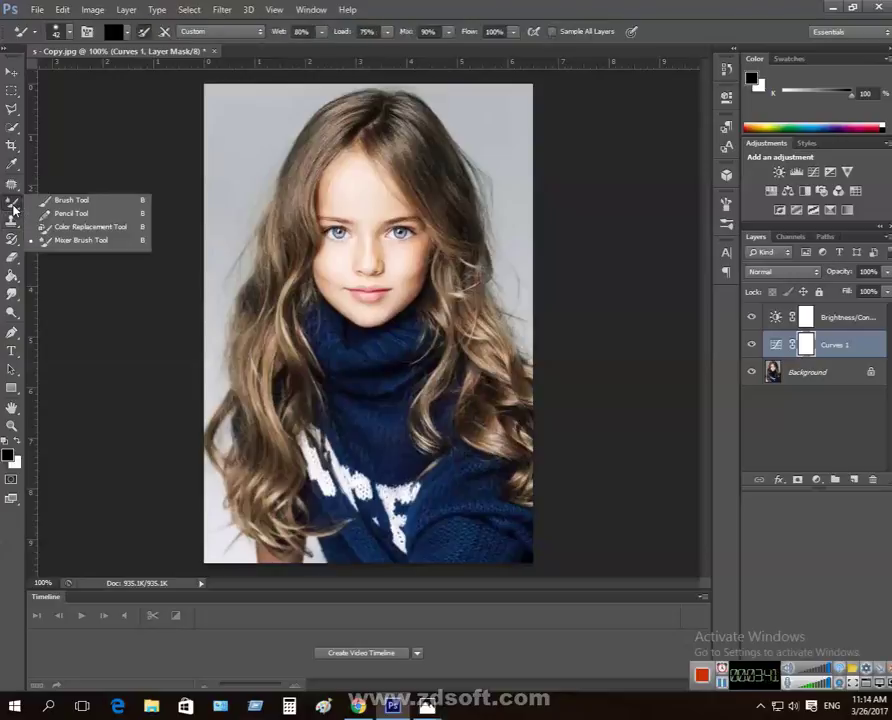
left_click(68, 201)
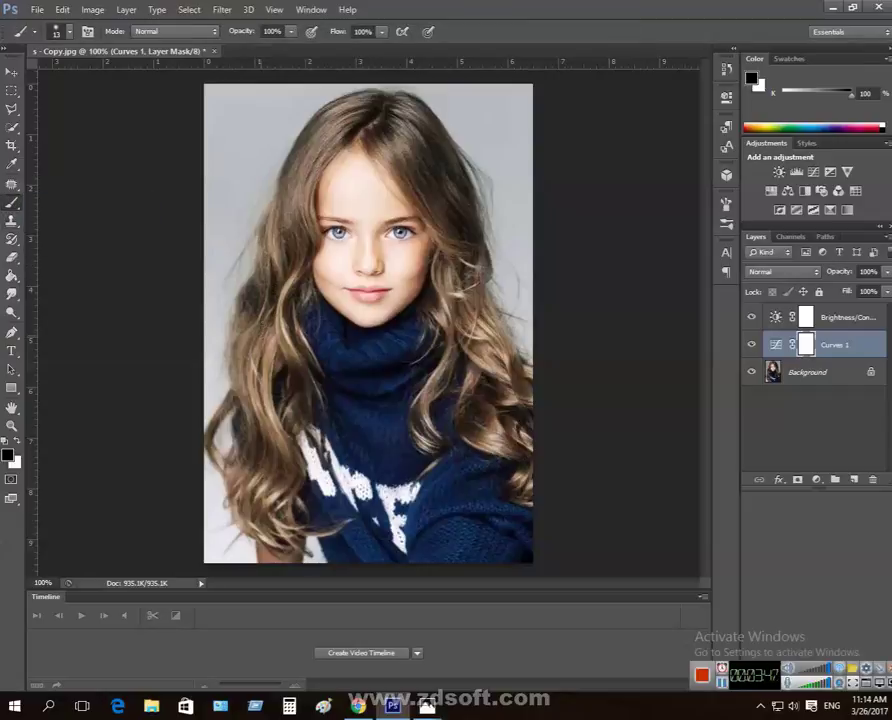
left_click(12, 203)
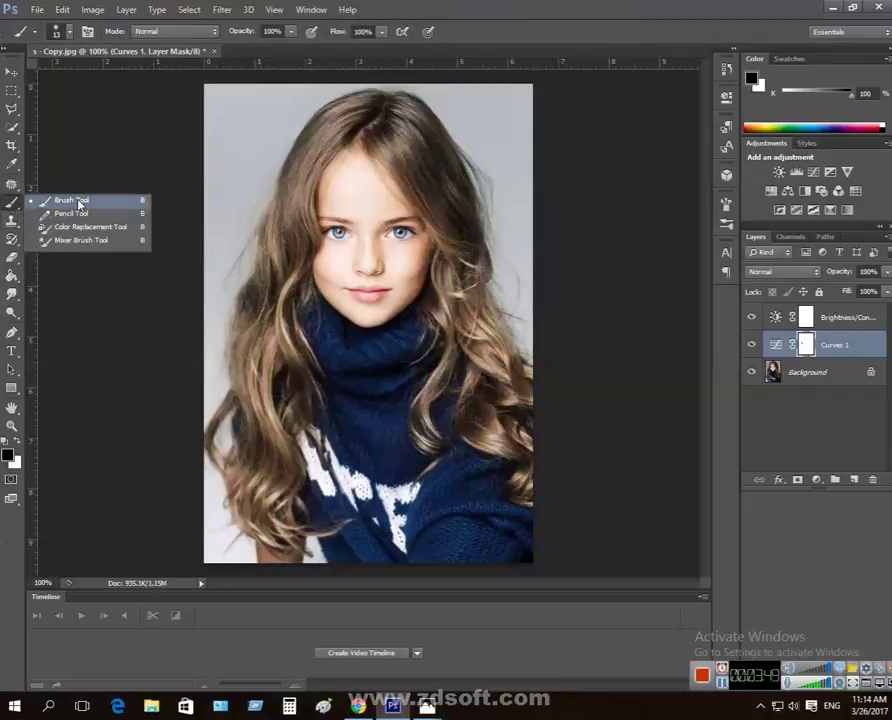
right_click(385, 187)
left_click_drag(301, 213, 344, 212)
left_click(280, 140)
mouse_move(273, 219)
left_mouse_down()
mouse_move(258, 340)
mouse_move(268, 205)
mouse_move(265, 356)
mouse_move(253, 302)
mouse_move(240, 472)
mouse_move(240, 378)
mouse_move(250, 492)
mouse_move(240, 405)
mouse_move(243, 500)
mouse_move(228, 393)
mouse_move(212, 543)
left_mouse_up()
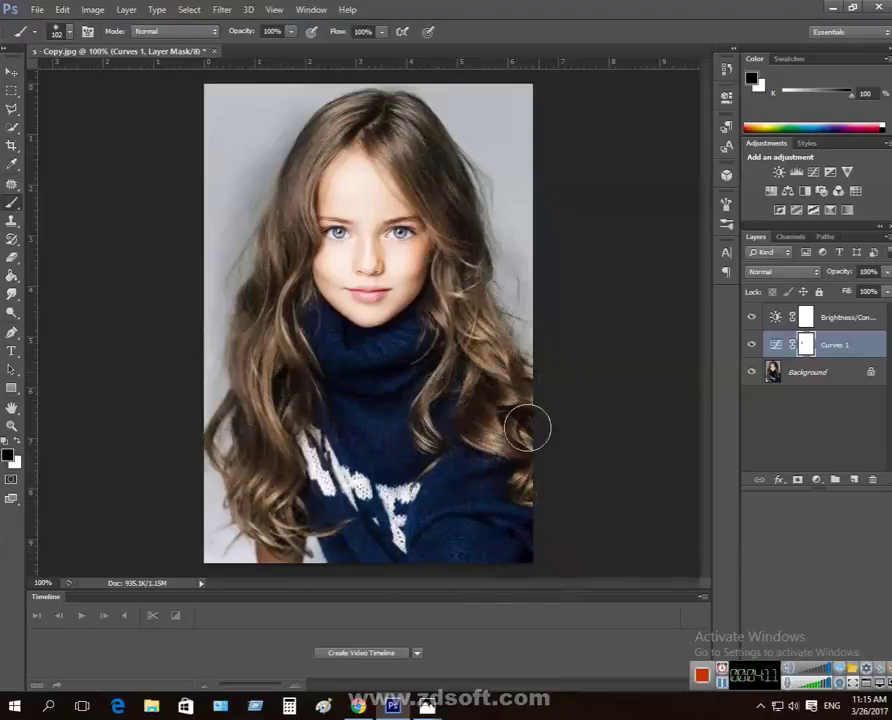
mouse_move(529, 258)
left_mouse_down()
mouse_move(507, 120)
mouse_move(507, 198)
mouse_move(479, 95)
mouse_move(503, 208)
mouse_move(482, 95)
mouse_move(510, 225)
mouse_move(465, 150)
mouse_move(422, 118)
mouse_move(485, 216)
mouse_move(397, 115)
mouse_move(453, 198)
mouse_move(376, 135)
mouse_move(370, 123)
mouse_move(438, 182)
mouse_move(451, 208)
mouse_move(440, 143)
mouse_move(403, 110)
mouse_move(334, 128)
mouse_move(374, 100)
mouse_move(312, 128)
mouse_move(297, 153)
mouse_move(306, 124)
mouse_move(265, 238)
mouse_move(292, 157)
mouse_move(281, 247)
mouse_move(288, 172)
mouse_move(292, 245)
mouse_move(261, 305)
mouse_move(285, 188)
mouse_move(241, 391)
mouse_move(242, 360)
mouse_move(271, 222)
mouse_move(281, 452)
mouse_move(238, 272)
mouse_move(265, 242)
mouse_move(257, 413)
mouse_move(250, 224)
mouse_move(268, 106)
mouse_move(248, 182)
mouse_move(225, 92)
mouse_move(426, 86)
mouse_move(245, 82)
mouse_move(540, 94)
mouse_move(248, 78)
mouse_move(215, 135)
mouse_move(203, 318)
mouse_move(229, 137)
mouse_move(195, 327)
mouse_move(211, 428)
mouse_move(208, 248)
mouse_move(197, 515)
mouse_move(273, 118)
mouse_move(327, 88)
mouse_move(360, 100)
mouse_move(450, 192)
mouse_move(456, 141)
left_mouse_up()
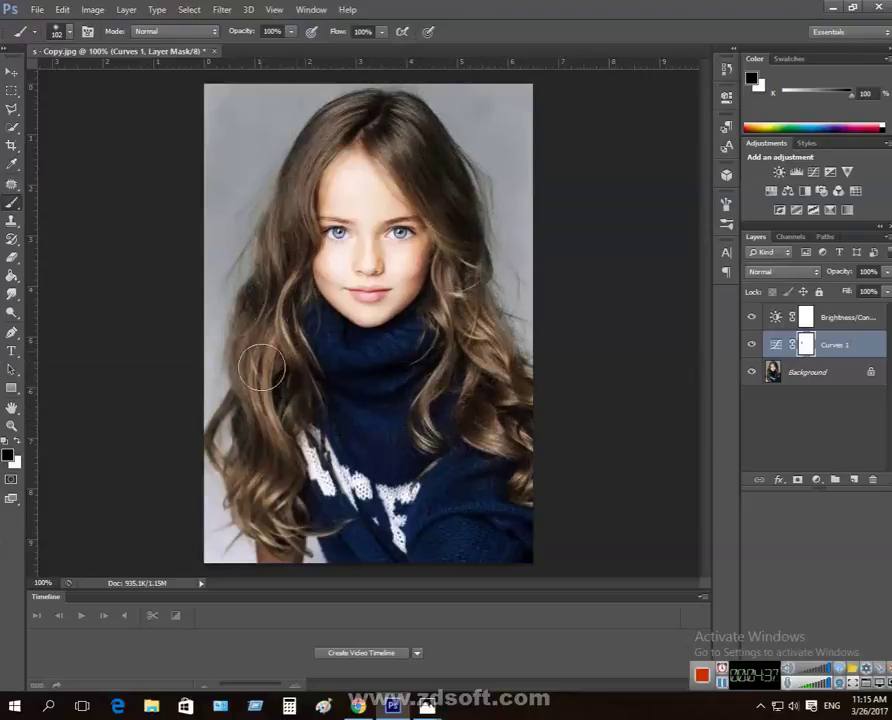
mouse_move(528, 496)
left_mouse_down()
mouse_move(329, 532)
mouse_move(274, 529)
mouse_move(317, 421)
left_mouse_up()
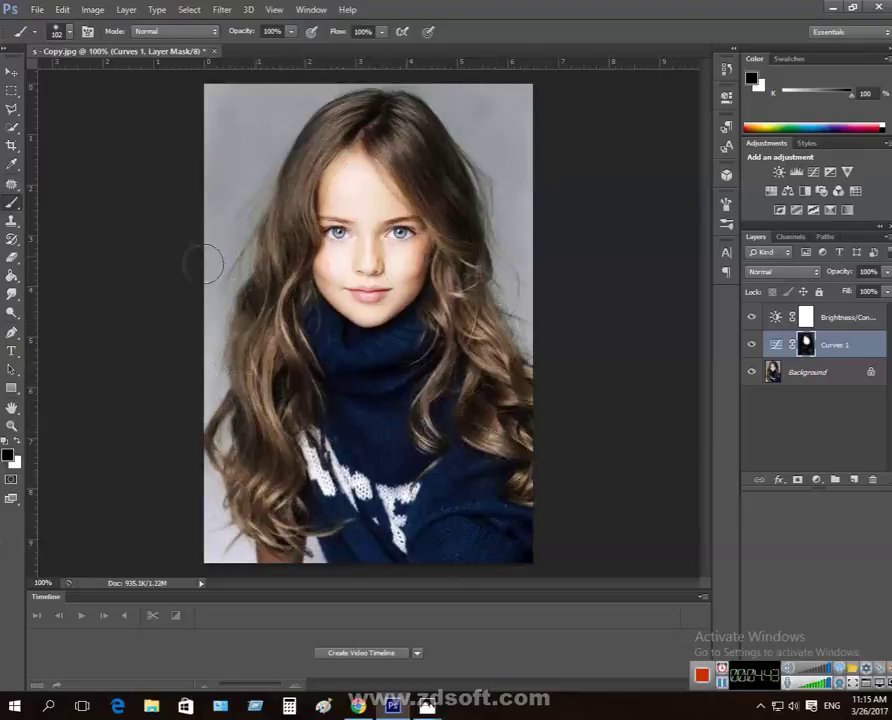
- Patch the left edge of the forehead on the Background layer with clean mid-forehead skin, using the content-aware Patch Tool
left_click(12, 186)
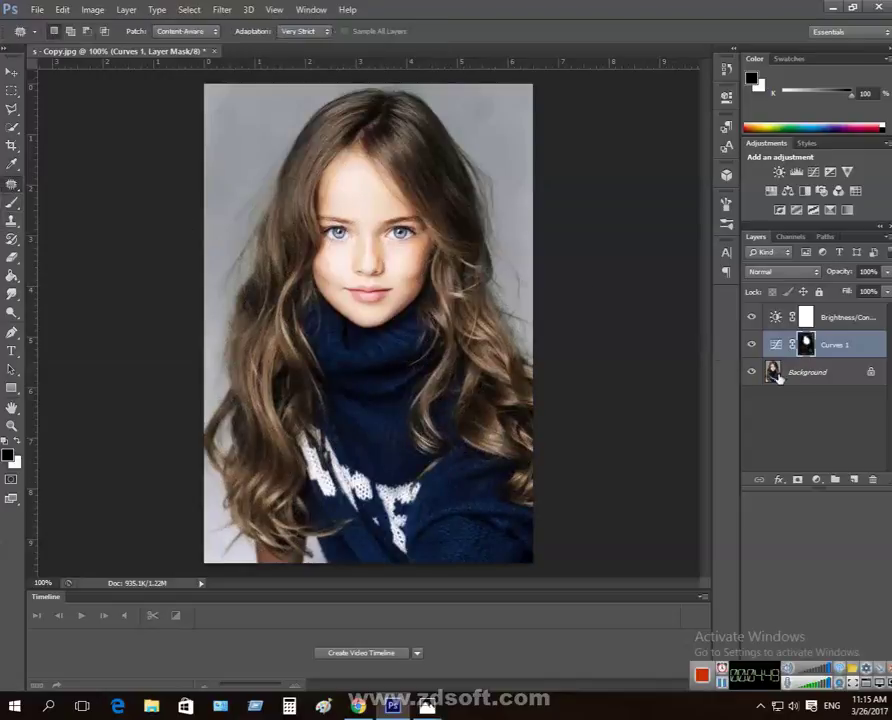
left_click(800, 372)
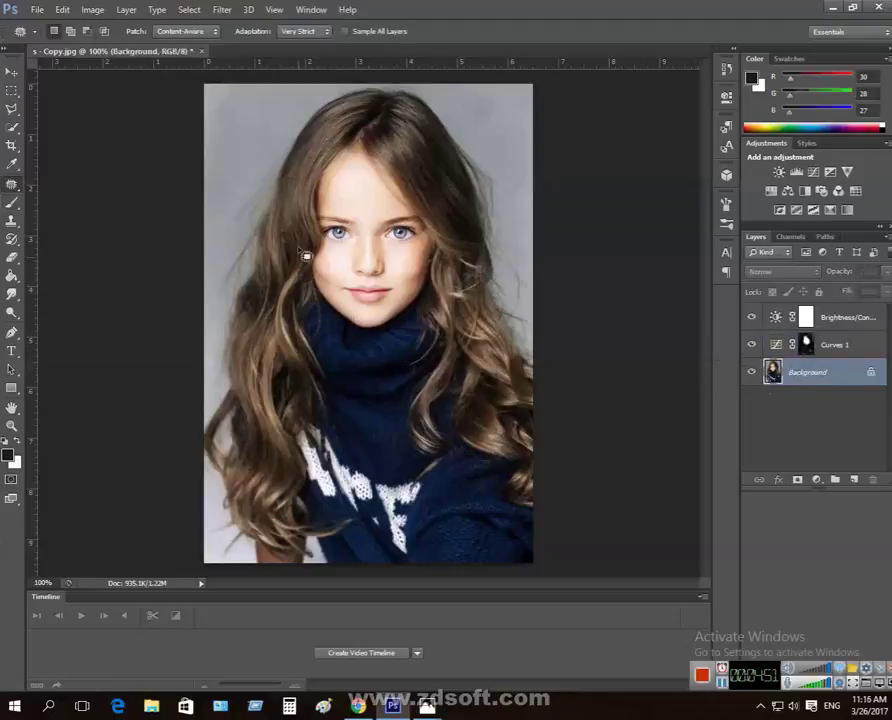
right_click(10, 188)
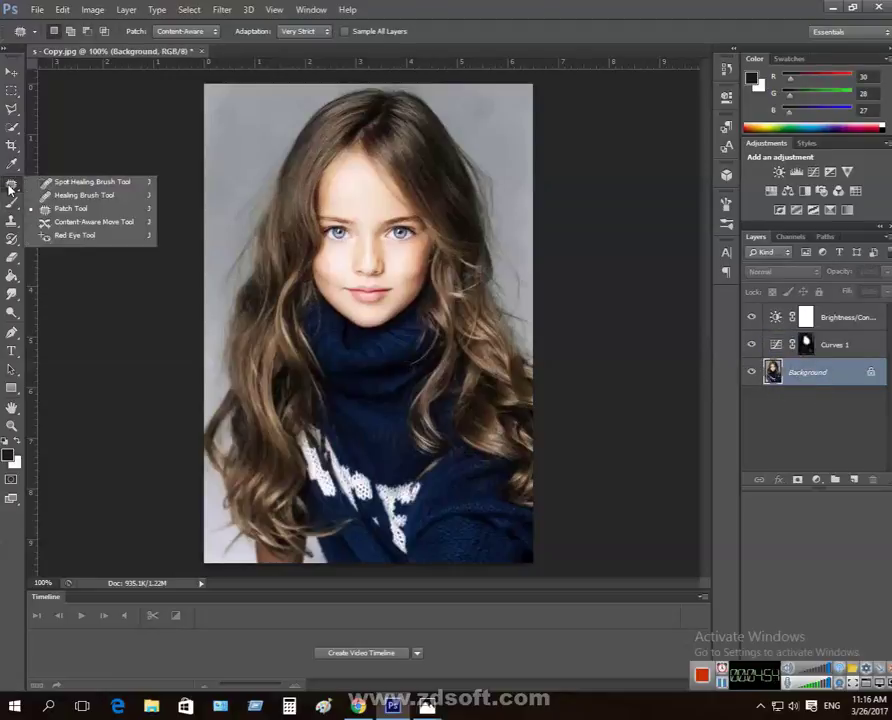
left_click(76, 212)
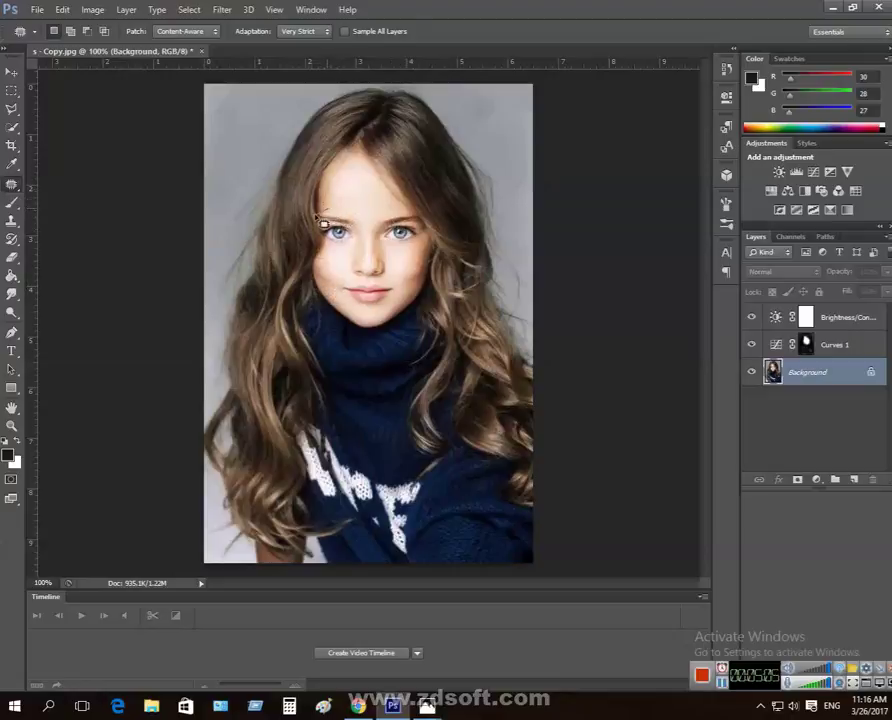
mouse_move(350, 151)
left_mouse_down()
mouse_move(328, 211)
mouse_move(318, 188)
mouse_move(352, 195)
mouse_move(328, 176)
mouse_move(342, 171)
mouse_move(346, 186)
mouse_move(330, 213)
mouse_move(341, 170)
mouse_move(340, 182)
left_mouse_up()
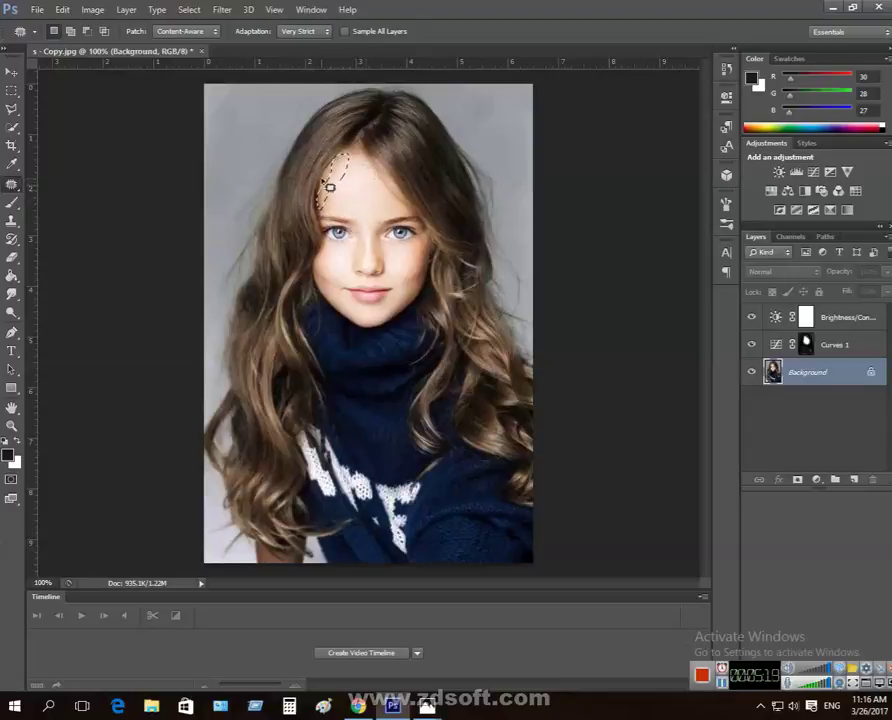
left_click_drag(341, 185, 368, 168)
key("ctrl+d")
- Patch the leftover specks along the forehead's upper hairline and above the left eyebrow, then clear the selection
left_click_drag(354, 140, 362, 152)
left_click(349, 165)
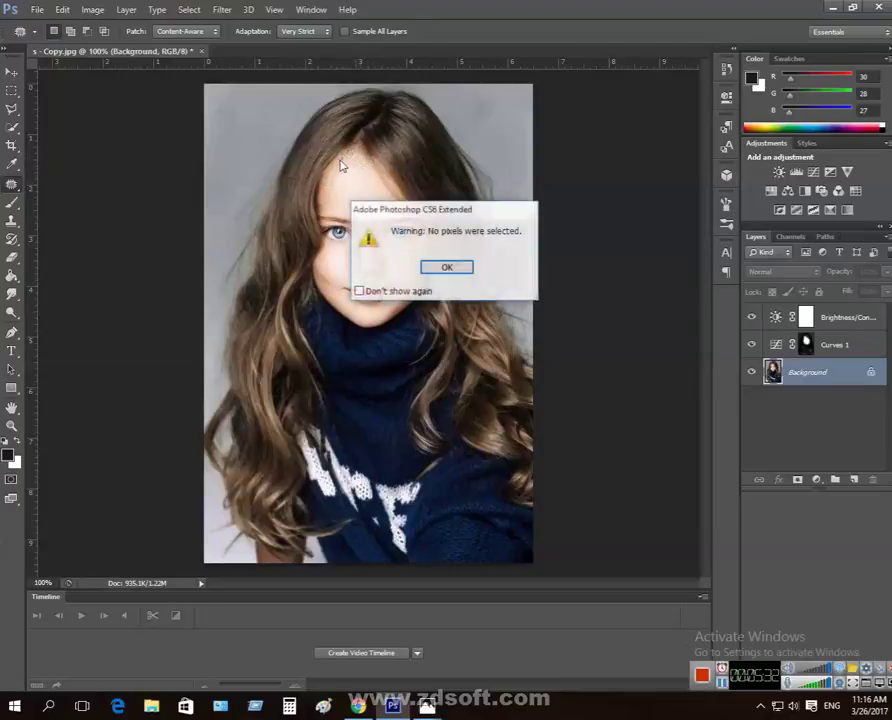
left_click(463, 269)
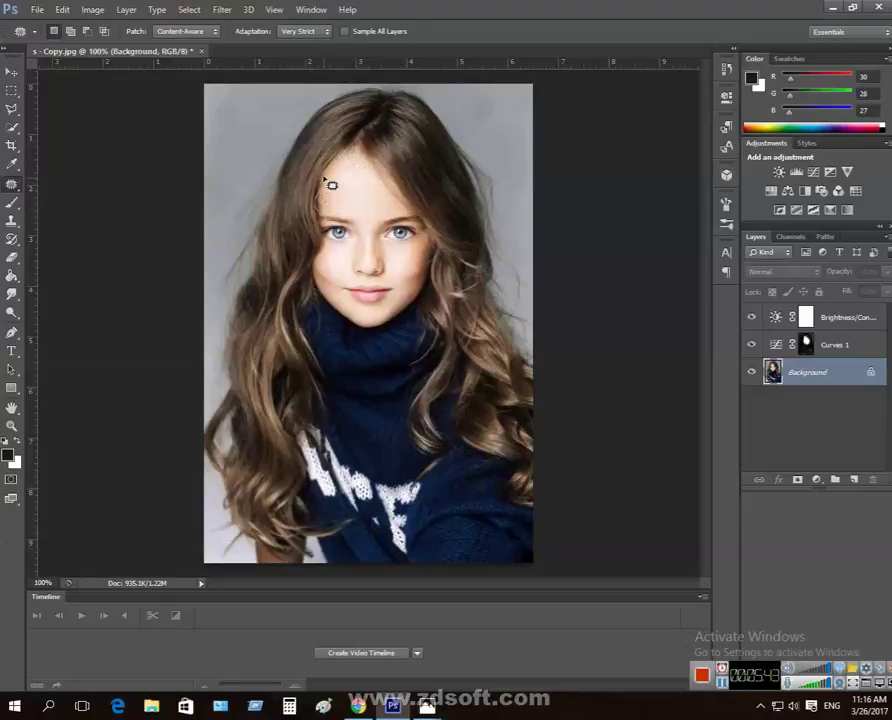
mouse_move(323, 216)
left_mouse_down()
mouse_move(324, 202)
mouse_move(346, 206)
left_mouse_up()
key("ctrl+d")
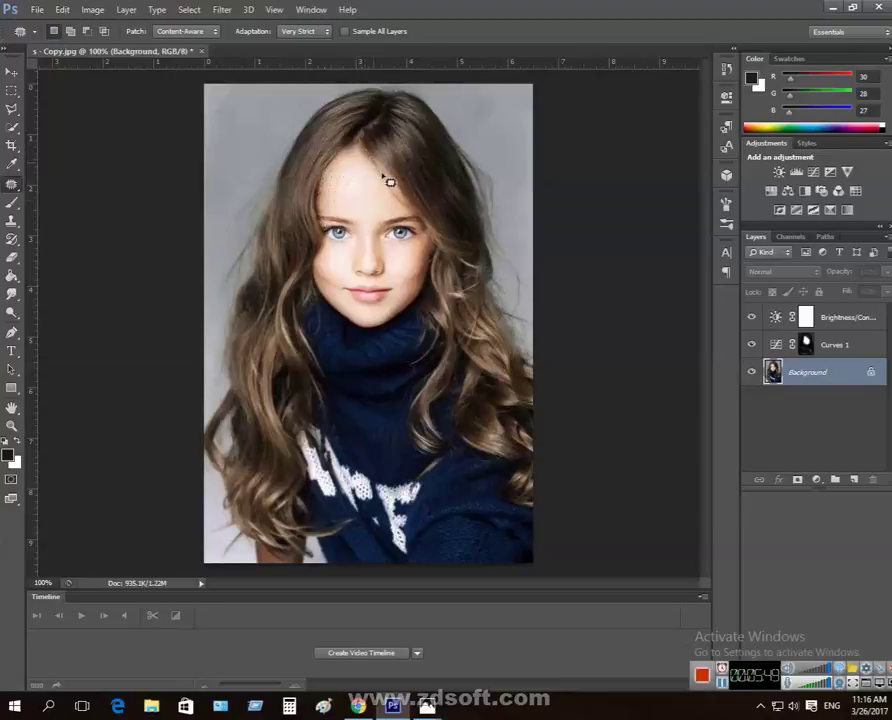
- Patch the right hairline and top of the forehead with neighbouring skin, touch up the left temple, and deselect
mouse_move(412, 216)
left_mouse_down()
mouse_move(388, 201)
mouse_move(365, 163)
mouse_move(379, 188)
left_mouse_up()
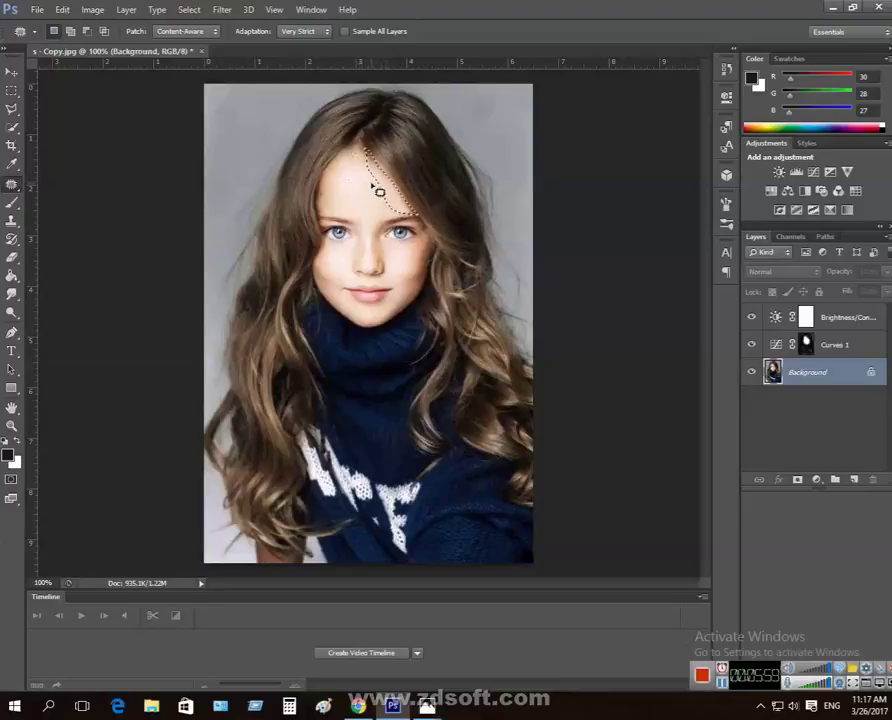
left_click_drag(380, 190, 366, 167)
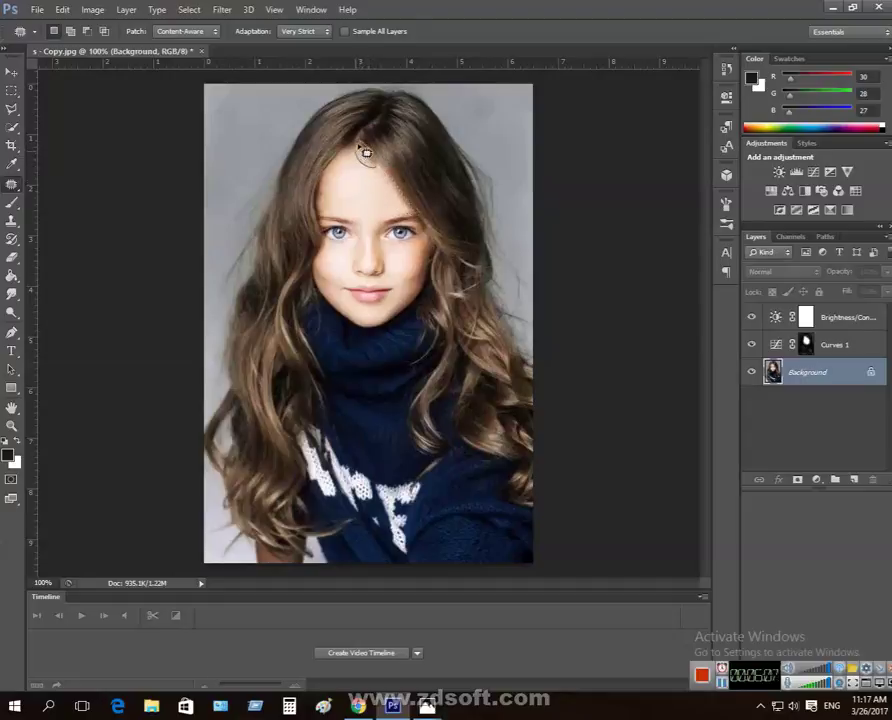
mouse_move(367, 150)
left_mouse_down()
mouse_move(356, 142)
mouse_move(372, 162)
mouse_move(364, 168)
left_mouse_up()
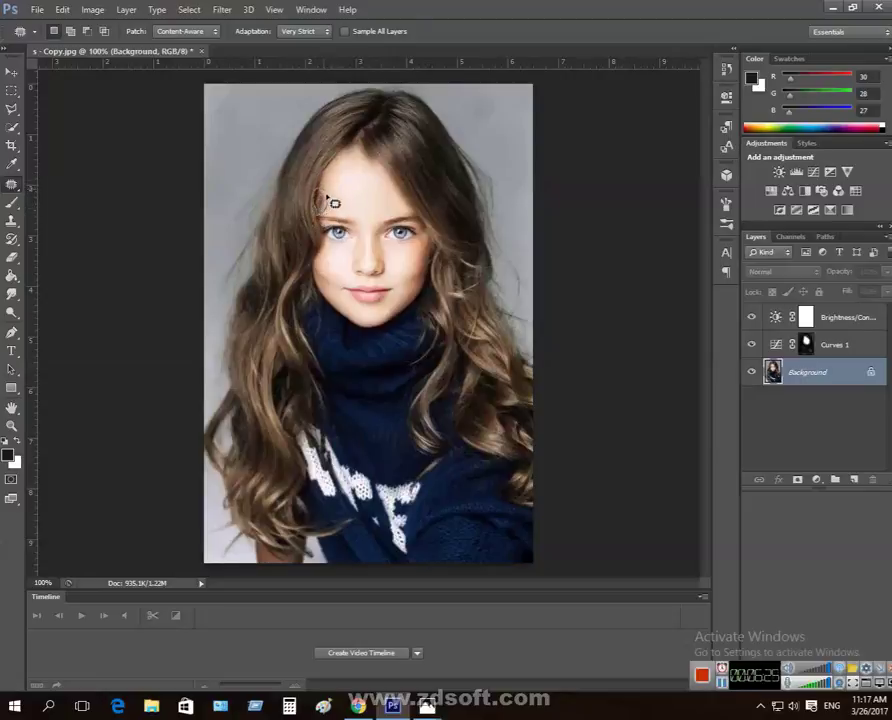
left_click_drag(346, 180, 347, 181)
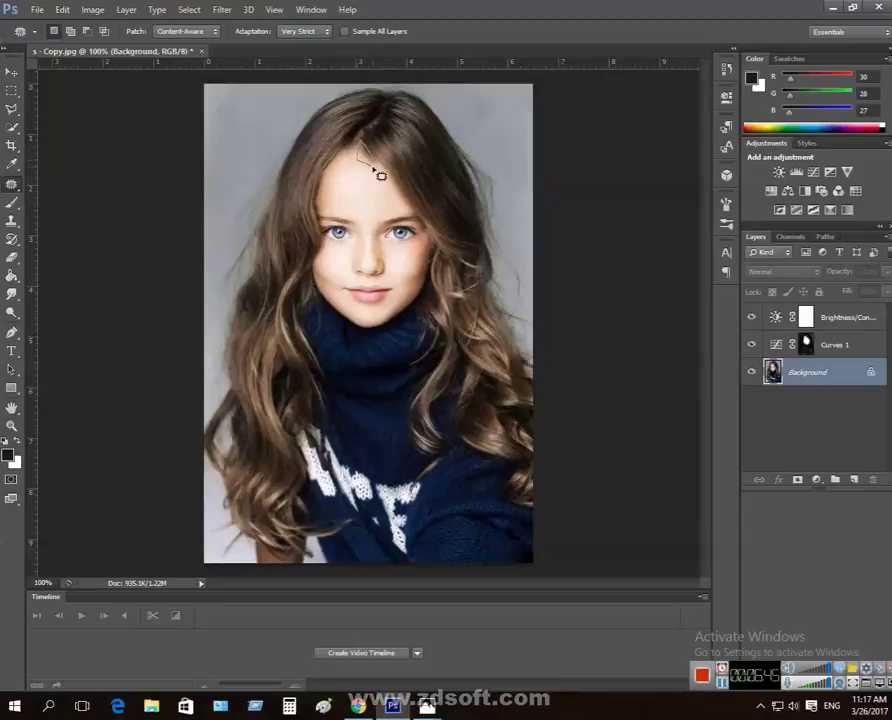
left_click_drag(378, 167, 366, 205)
left_click_drag(371, 161, 364, 177)
left_click_drag(369, 158, 354, 184)
key("ctrl+d")
- Paint the dark foreground color over the hair on the right side of the head with a 22 px Brush
key("b")
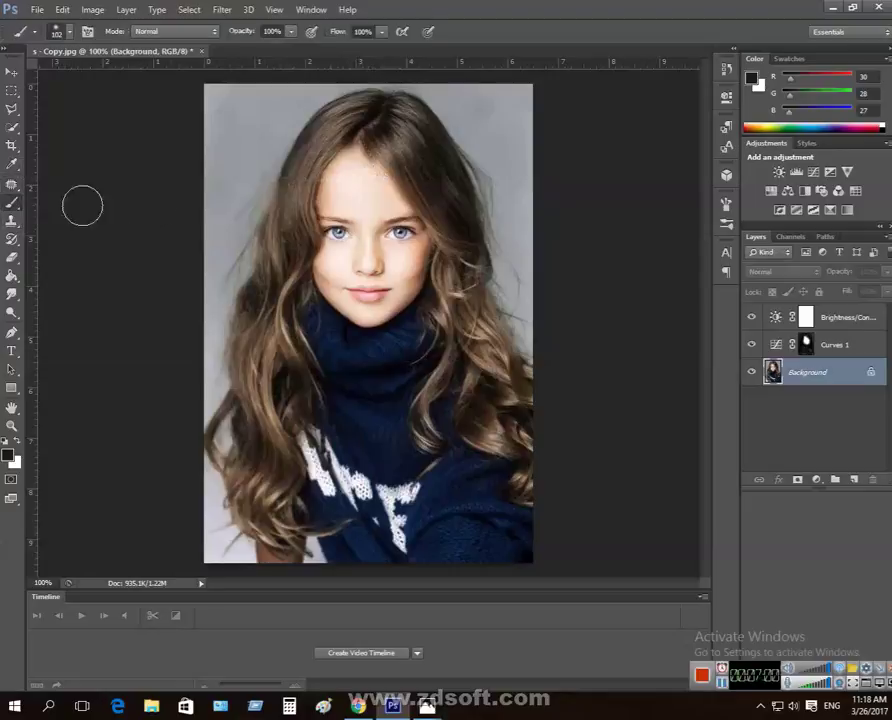
right_click(342, 147)
left_click(369, 181)
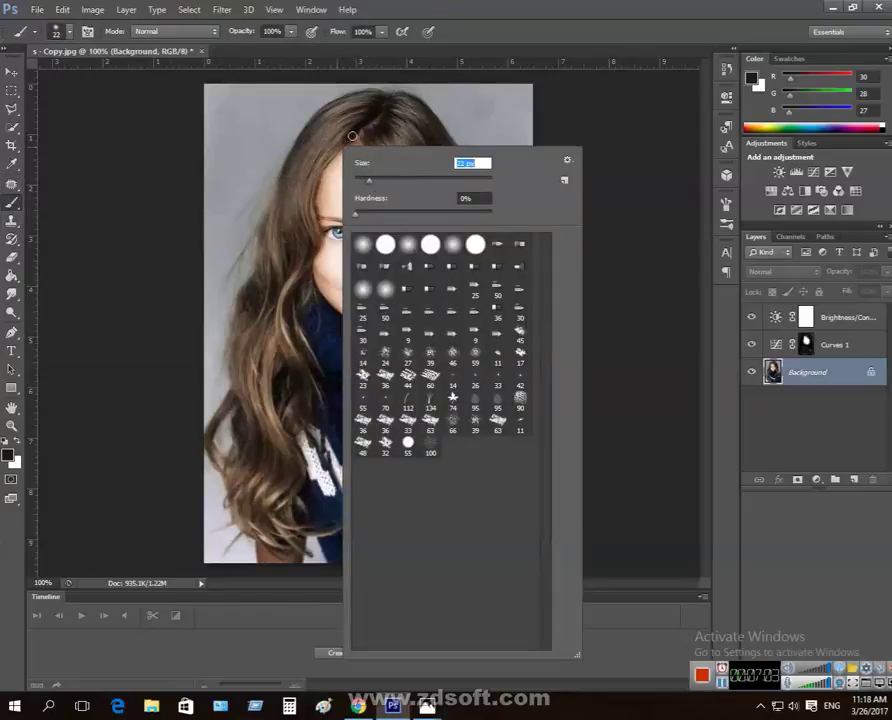
key("Return")
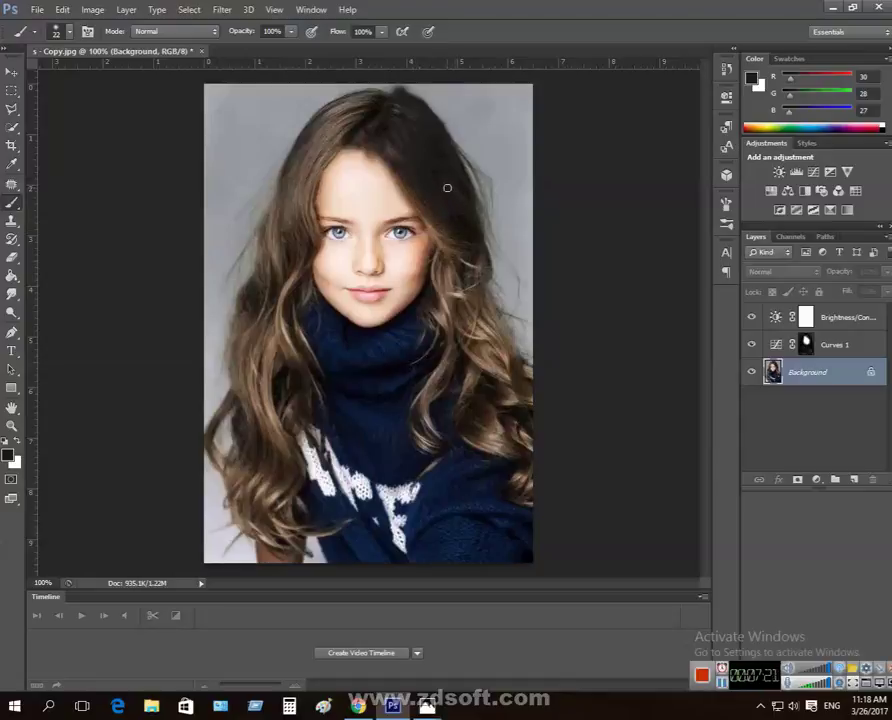
- Delete the recent Brush Tool states from the history to remove the dark strokes on the hair
left_click(726, 68)
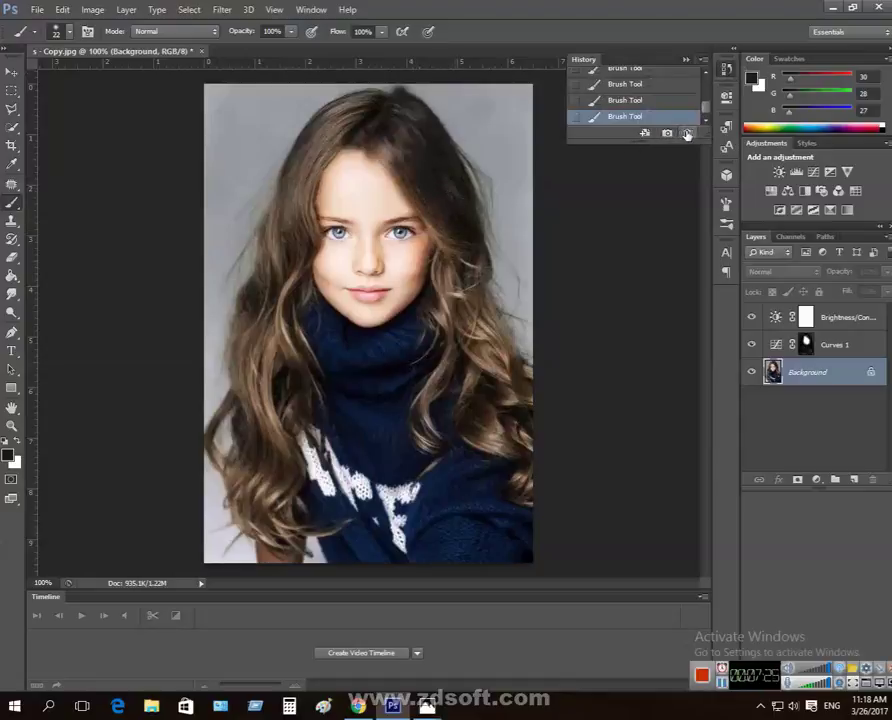
left_click(688, 135)
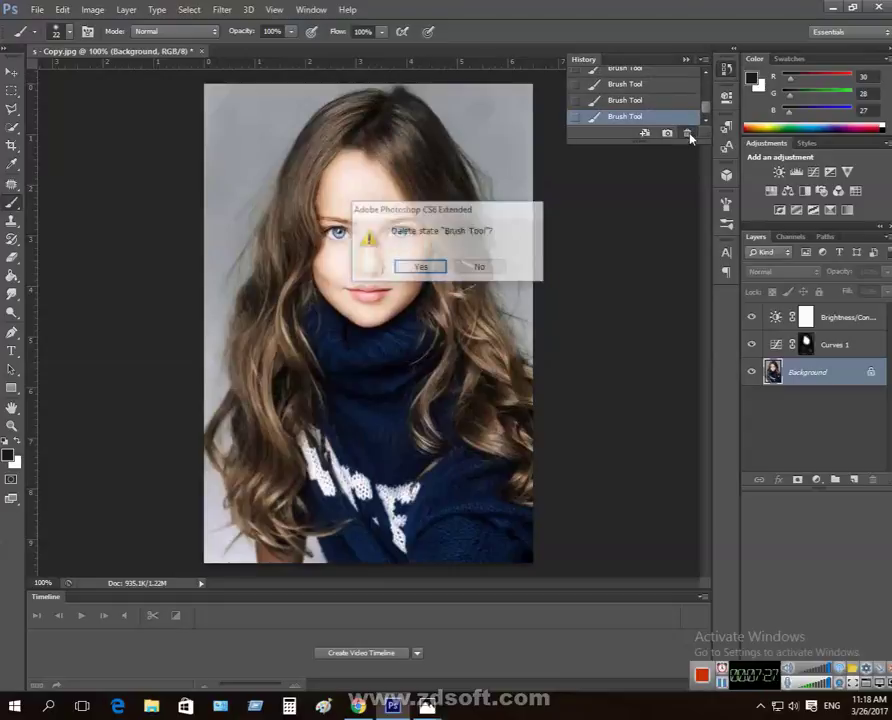
key("Return")
left_click(688, 135)
key("Return")
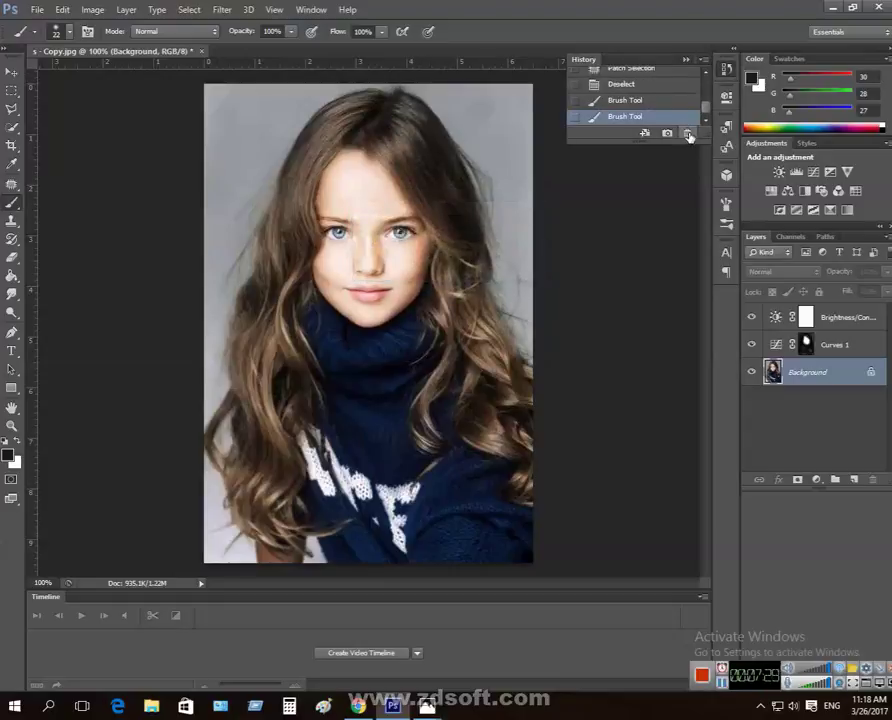
left_click(688, 135)
key("Return")
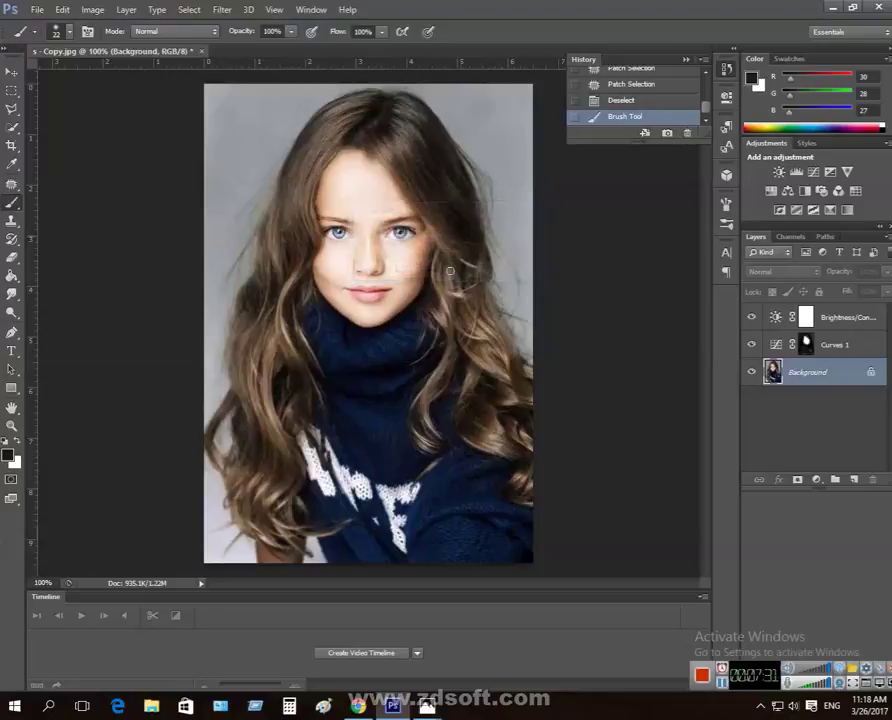
left_click(689, 133)
key("Return")
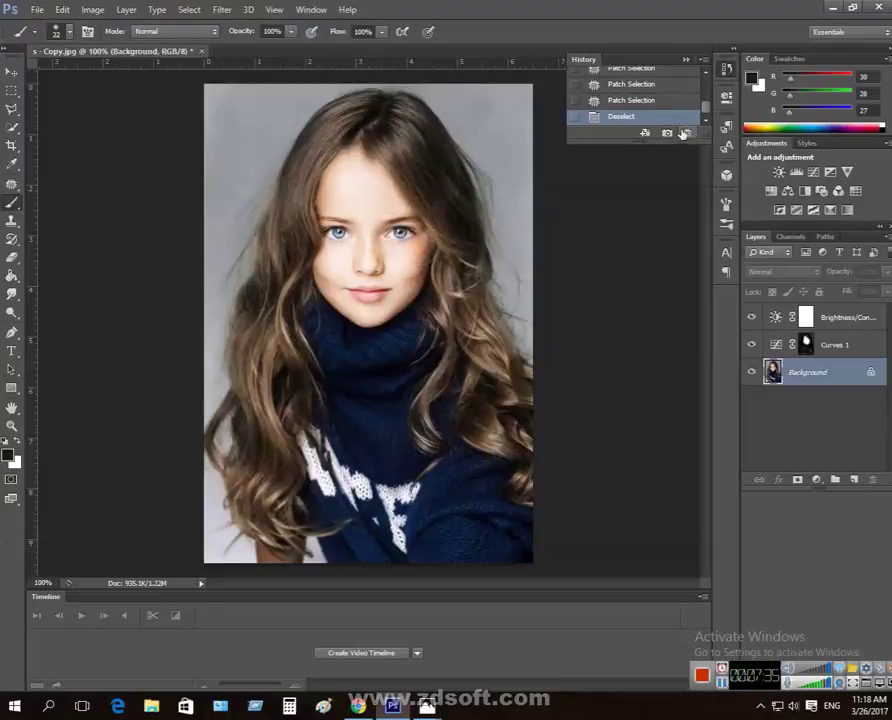
left_click(727, 69)
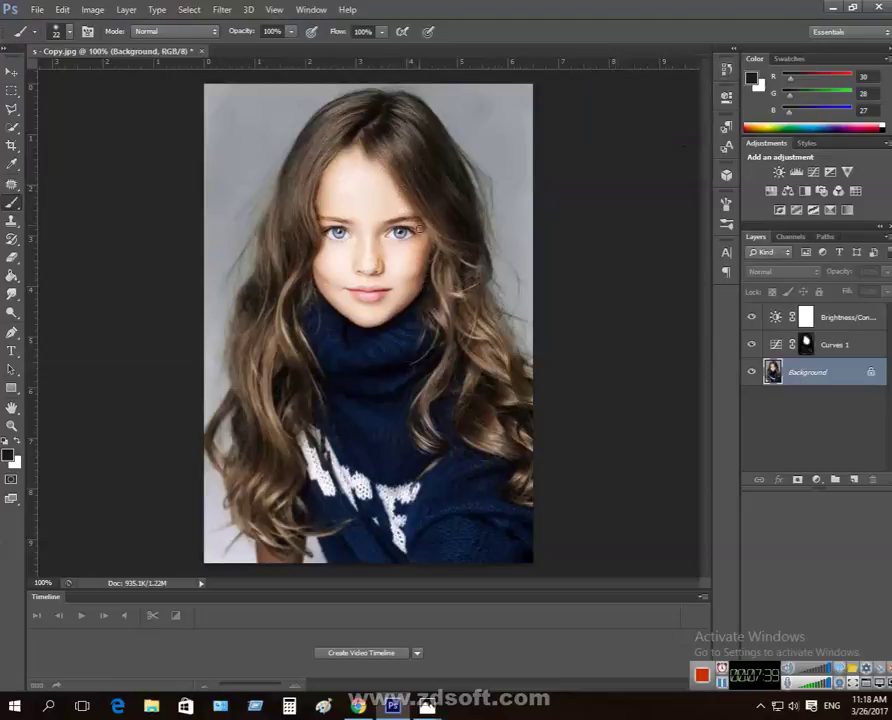
- Patch uneven skin along the right cheek and the outer edge of the left cheek with the Patch Tool
left_click(12, 185)
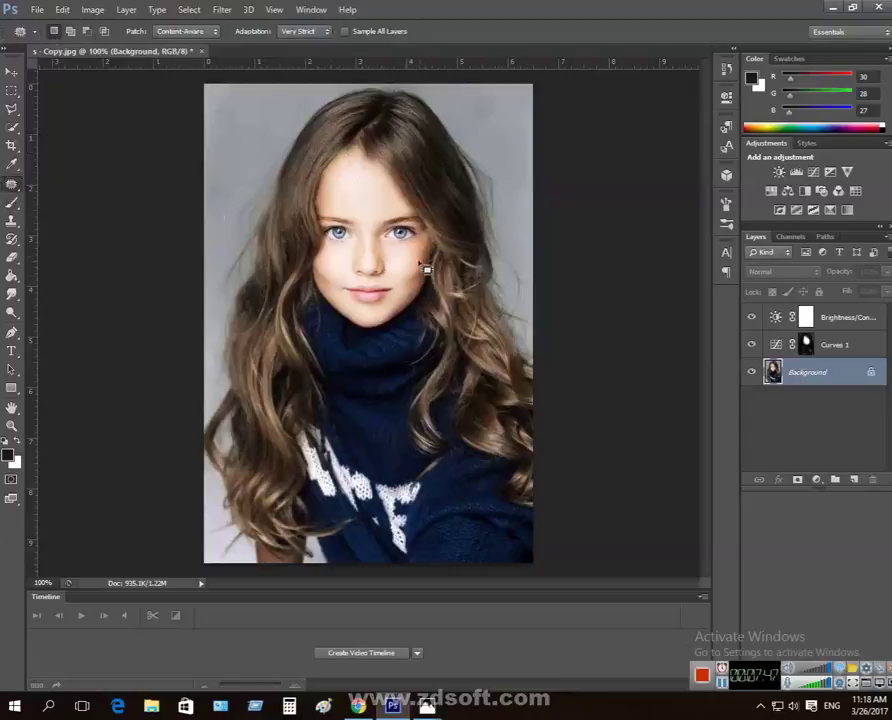
mouse_move(421, 234)
left_mouse_down()
mouse_move(428, 225)
mouse_move(413, 259)
mouse_move(416, 316)
left_mouse_up()
mouse_move(431, 258)
left_mouse_down()
mouse_move(440, 256)
mouse_move(424, 301)
mouse_move(418, 266)
mouse_move(429, 250)
mouse_move(400, 292)
left_mouse_up()
key("ctrl+d")
mouse_move(340, 305)
left_mouse_down()
mouse_move(339, 283)
mouse_move(321, 266)
mouse_move(336, 286)
mouse_move(328, 274)
mouse_move(334, 321)
left_mouse_up()
left_click(340, 267)
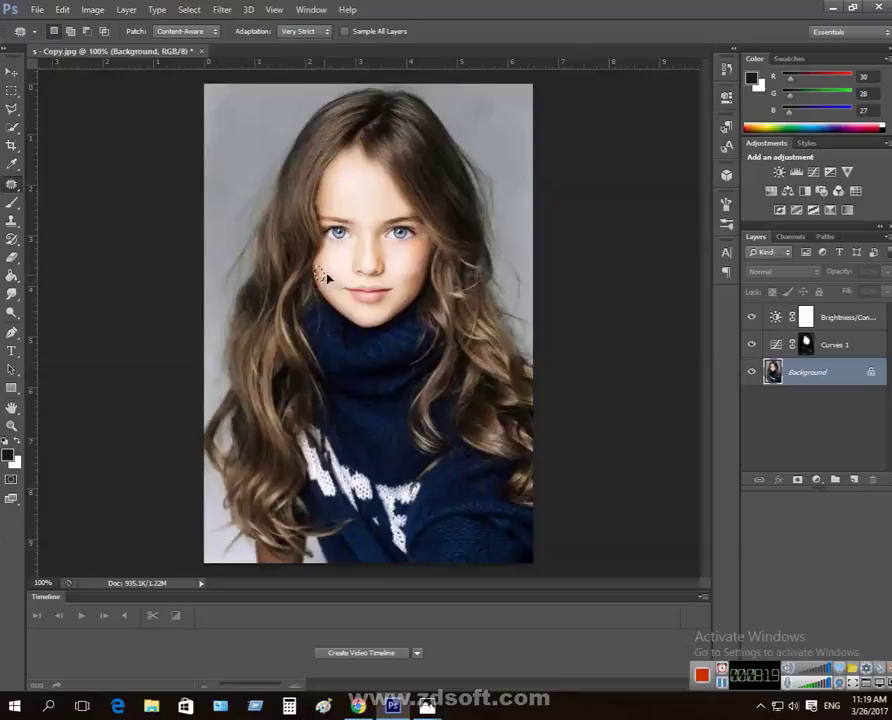
mouse_move(404, 285)
left_mouse_down()
mouse_move(420, 287)
mouse_move(409, 284)
mouse_move(415, 278)
left_mouse_up()
left_click(12, 108)
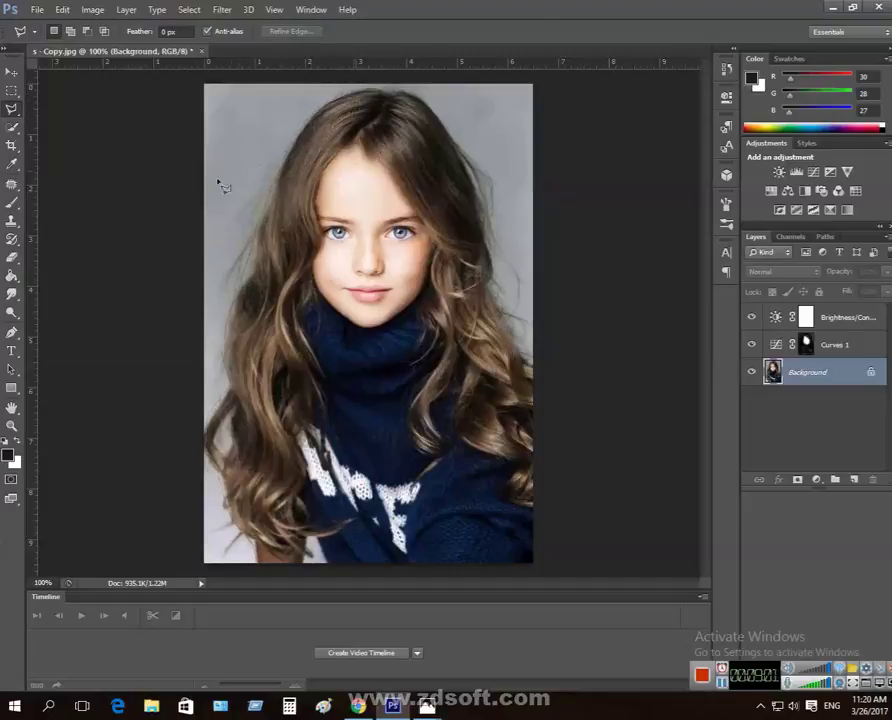
left_click(12, 127)
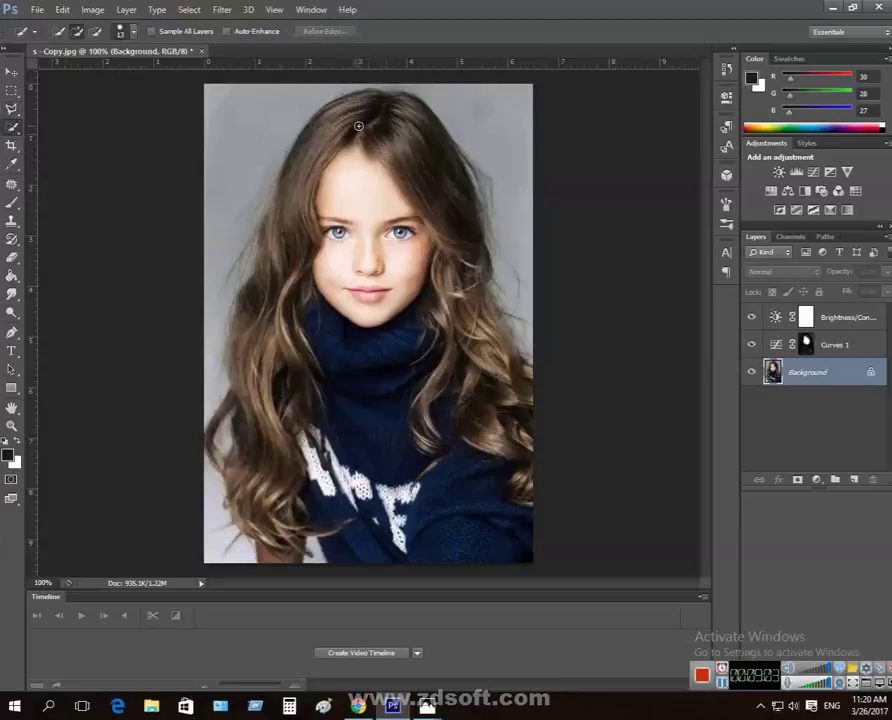
mouse_move(362, 126)
left_mouse_down()
mouse_move(376, 101)
mouse_move(332, 108)
mouse_move(302, 160)
mouse_move(298, 232)
mouse_move(272, 300)
mouse_move(276, 370)
mouse_move(250, 430)
mouse_move(275, 472)
mouse_move(319, 236)
mouse_move(470, 258)
mouse_move(489, 376)
mouse_move(518, 451)
mouse_move(439, 430)
mouse_move(405, 397)
mouse_move(320, 514)
left_mouse_up()
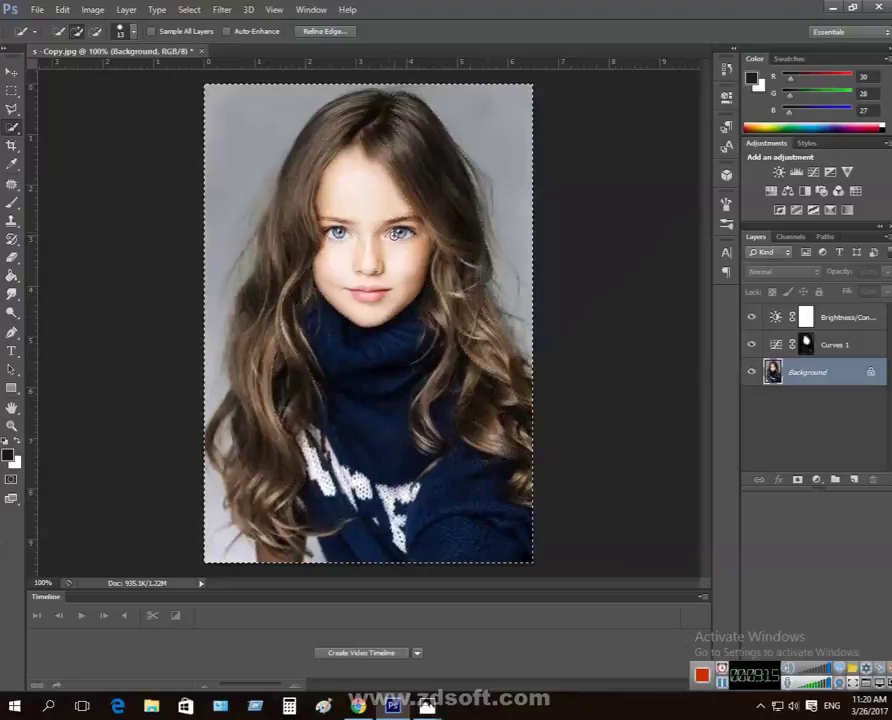
right_click(397, 240)
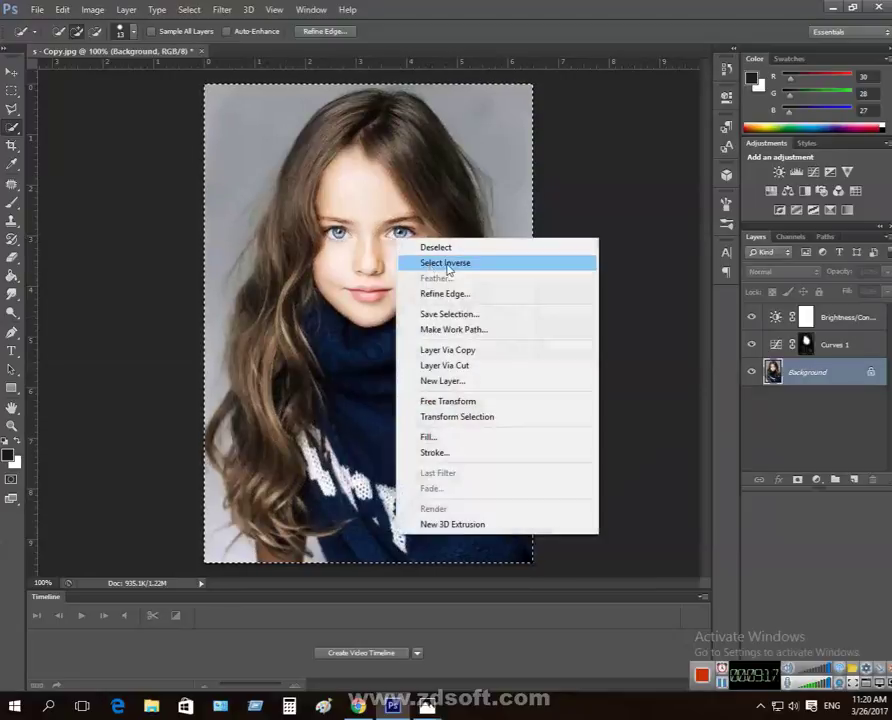
left_click(436, 247)
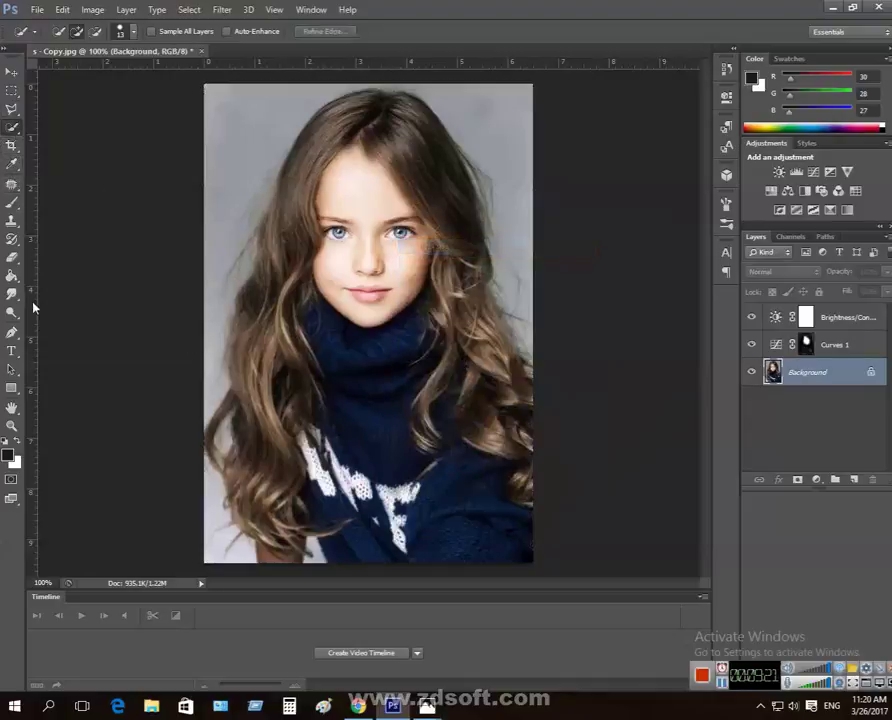
- Trace a Pen tool path from the arm at the image's bottom edge up the left outline of the girl's hair
left_click(11, 332)
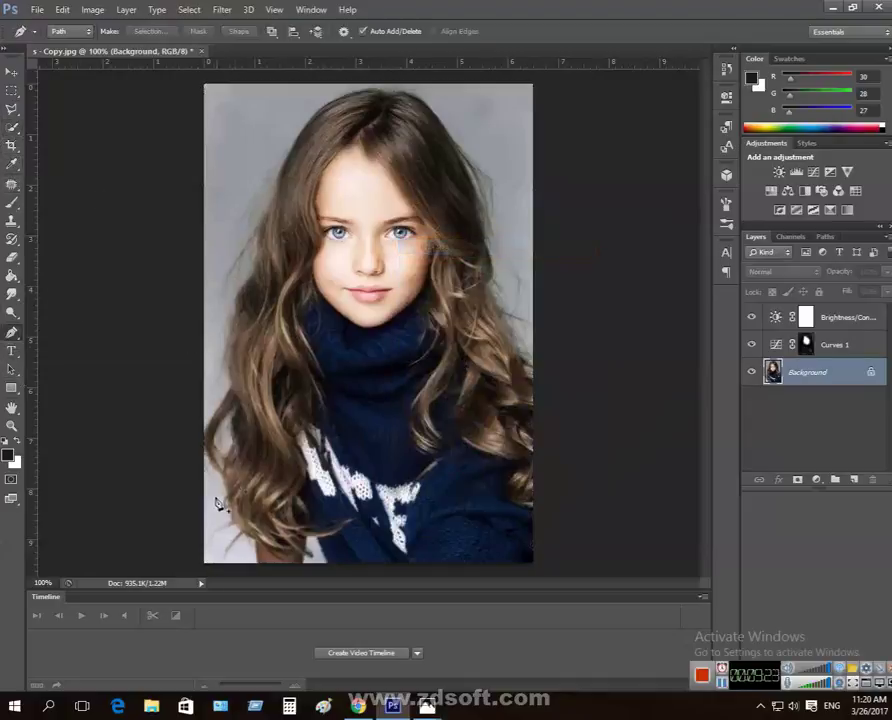
left_click(254, 553)
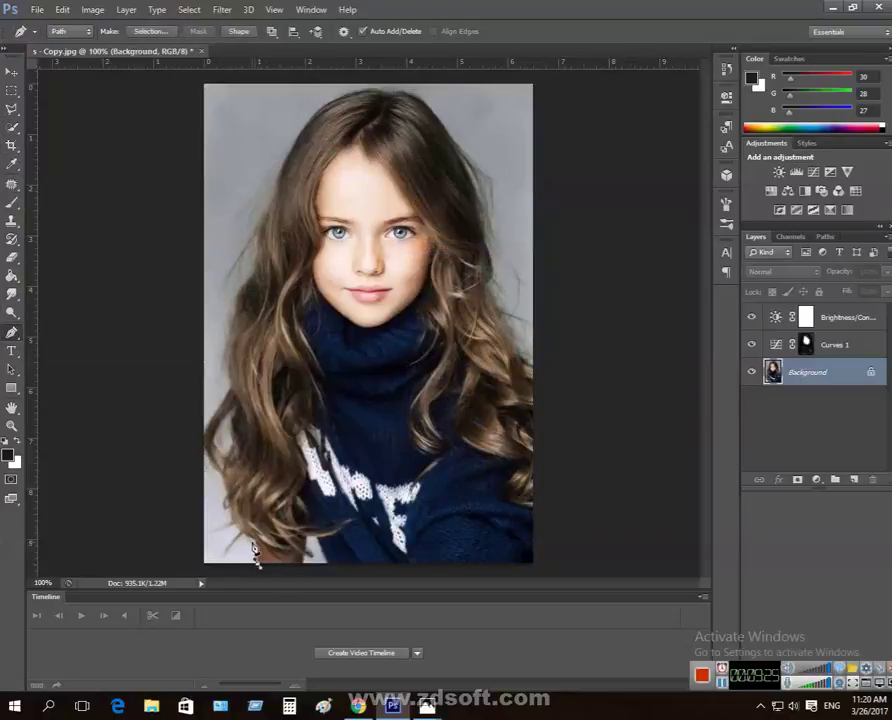
left_click(252, 541)
left_click(236, 523)
left_click(228, 499)
left_click(208, 464)
left_click(236, 392)
left_click(240, 292)
left_click(291, 149)
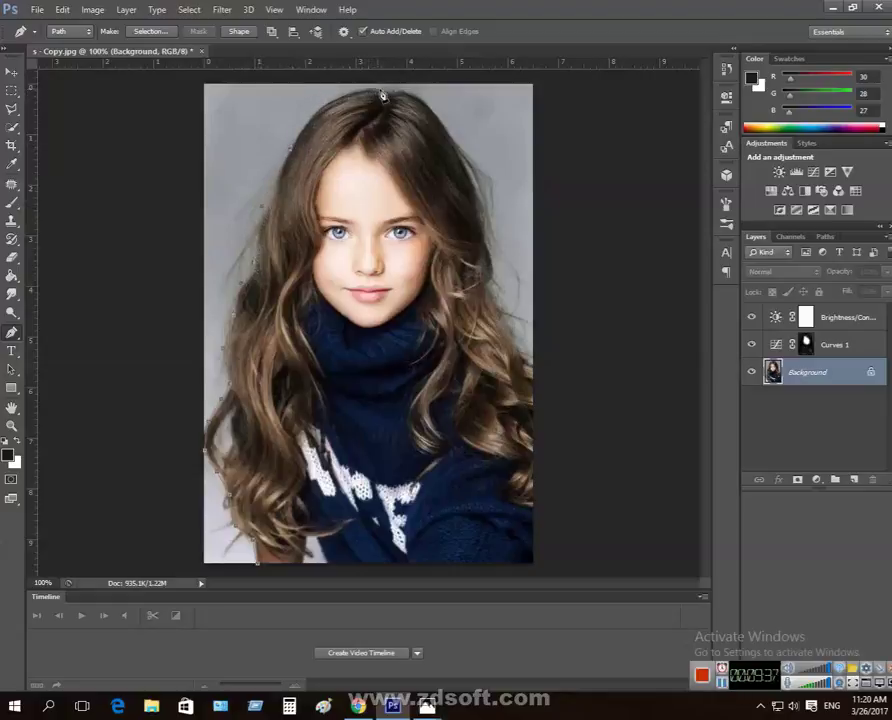
- Continue the path over the head and down the right side of the hair, closing it along the image's bottom edge
left_click_drag(386, 93, 461, 105)
left_click_drag(442, 124, 458, 155)
left_click(440, 120, "alt")
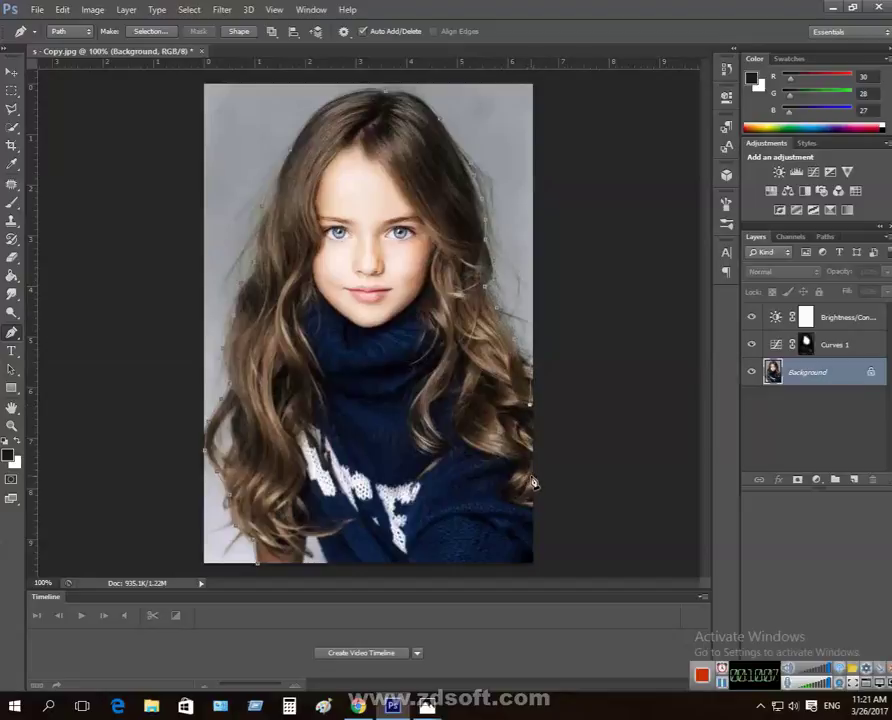
left_click(532, 527)
left_click(532, 563)
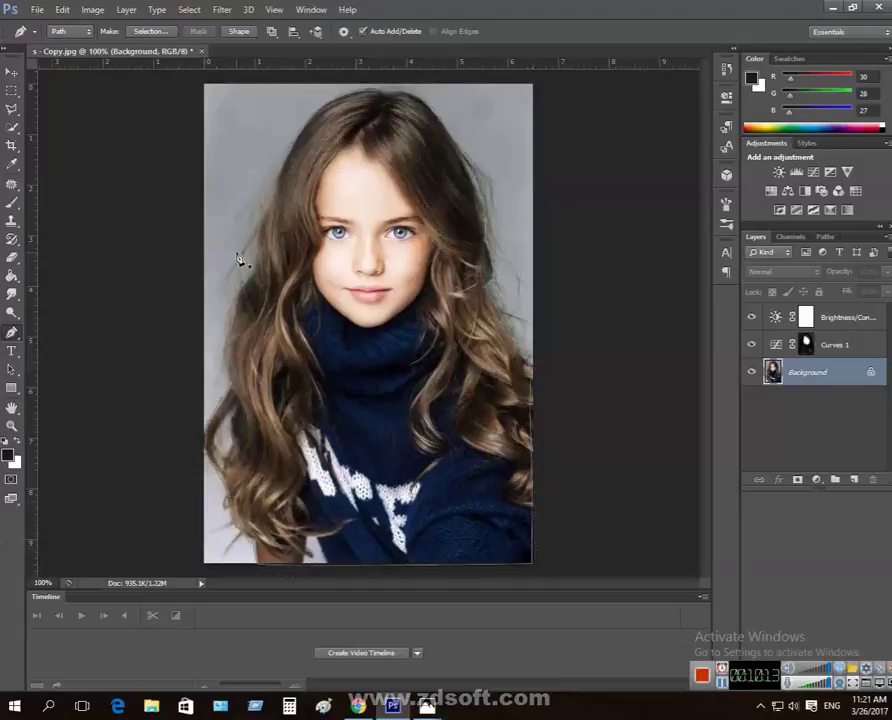
- Convert the closed path around the girl into a new anti-aliased selection
right_click(295, 231)
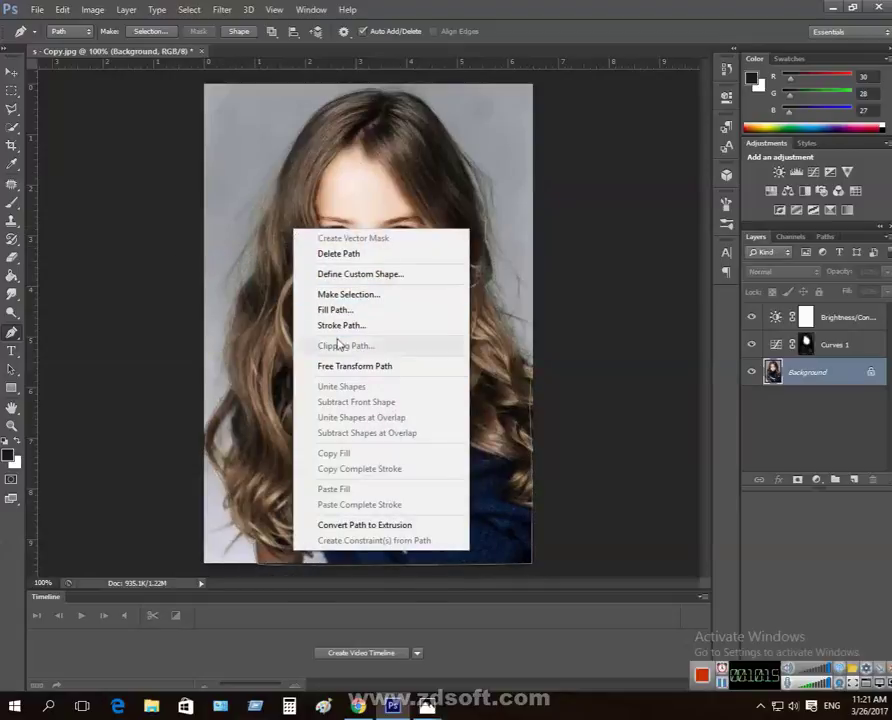
left_click(350, 294)
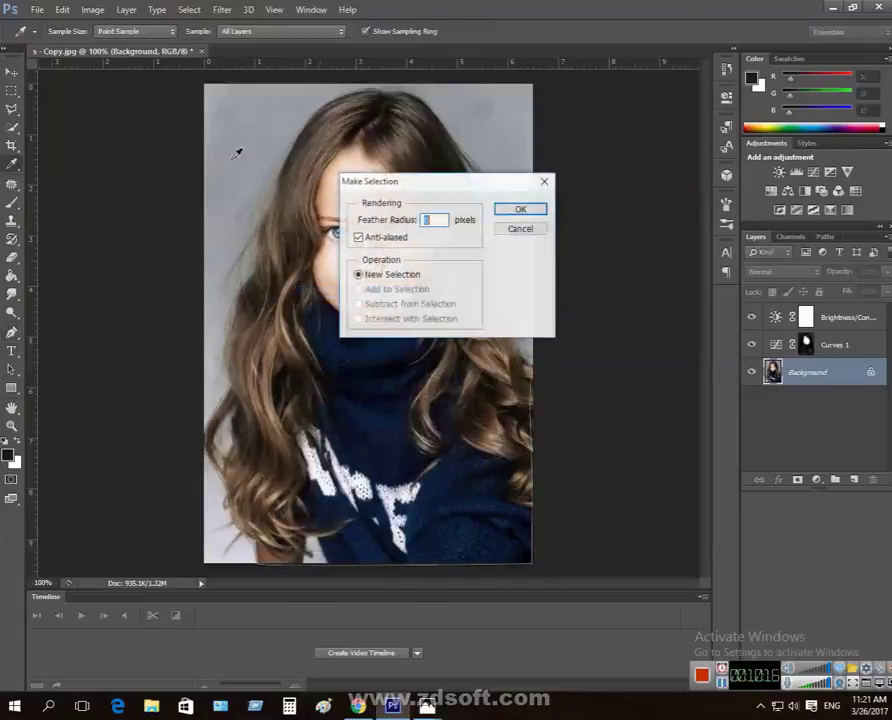
left_click(536, 209)
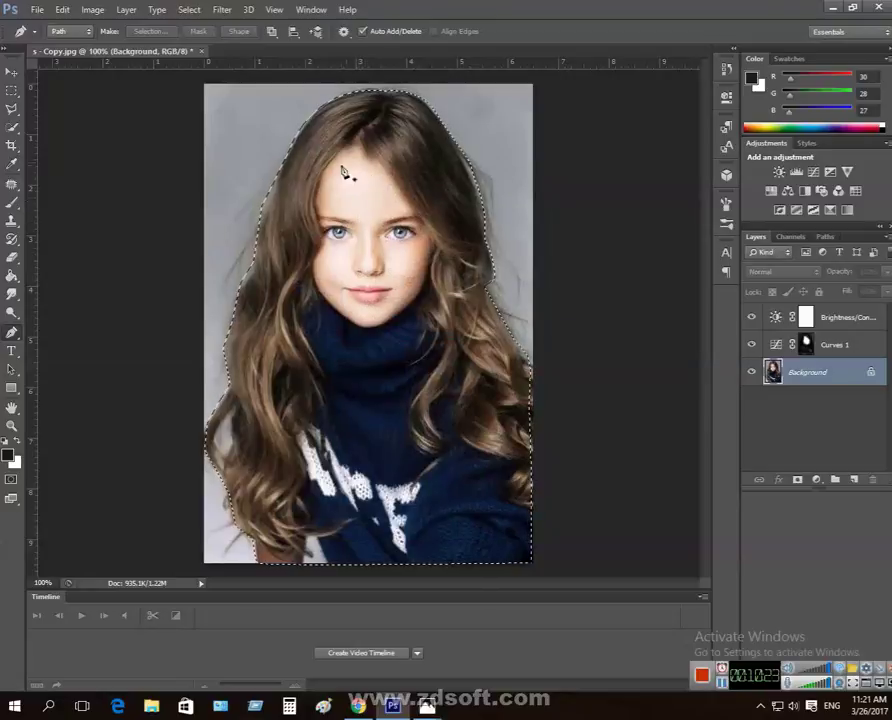
- Create a white 700 by 674 pixel document at 72 pixels/inch and paste the copied girl into it
left_click(37, 10)
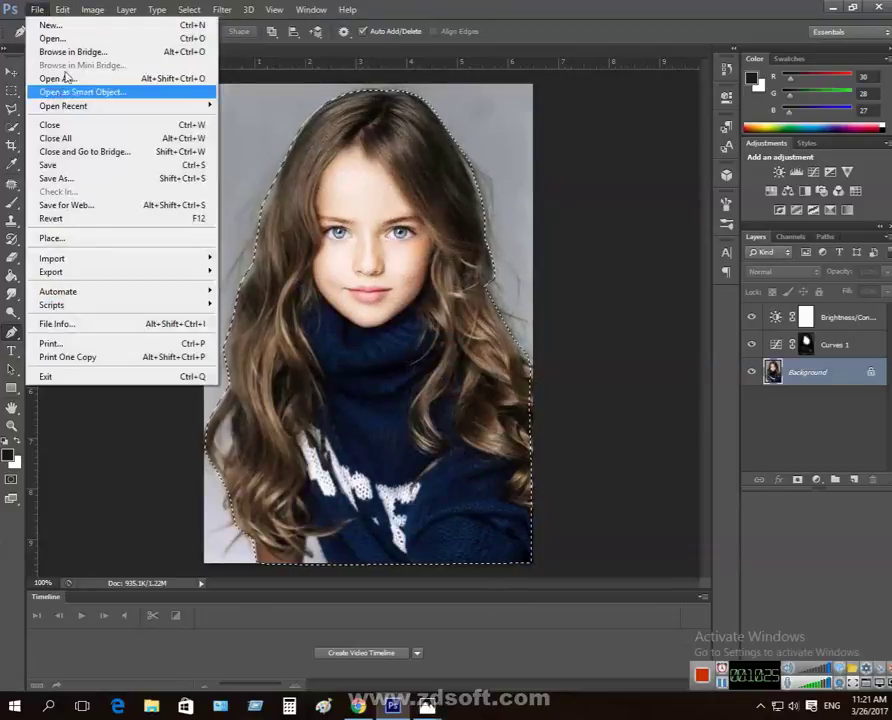
left_click(67, 28)
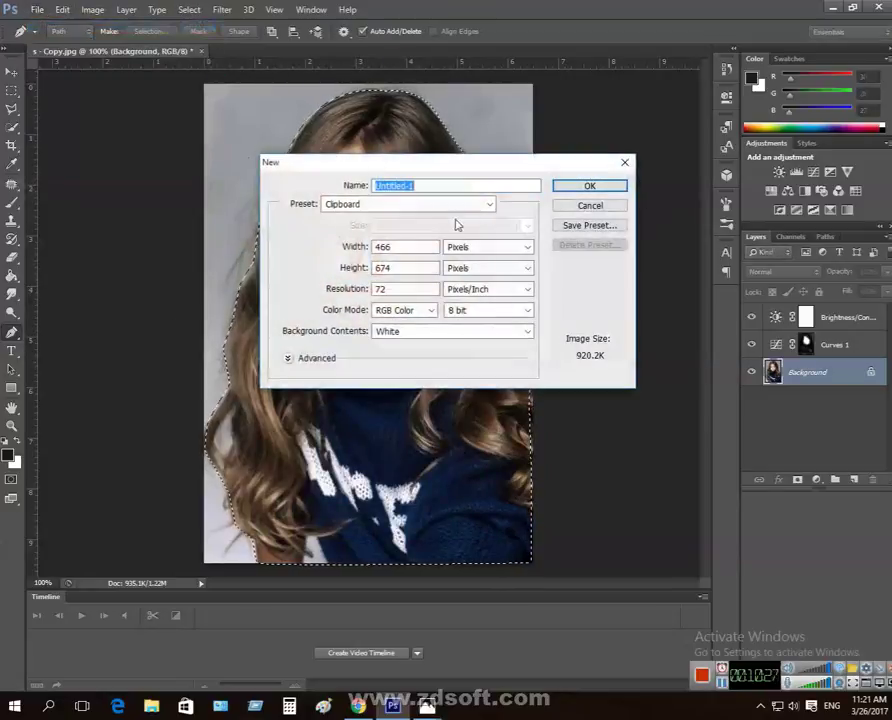
double_click(410, 248)
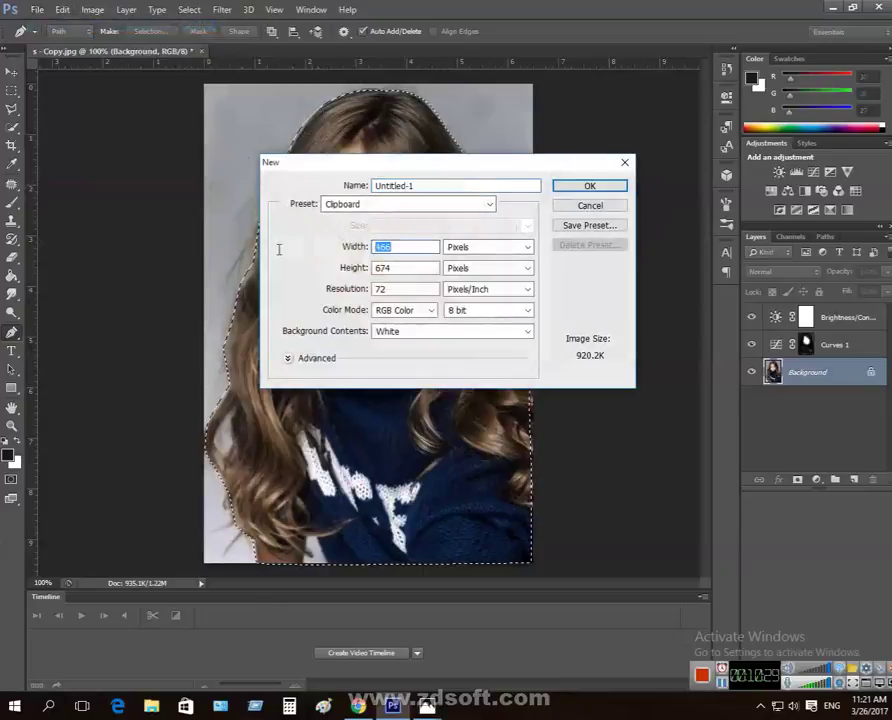
type("700")
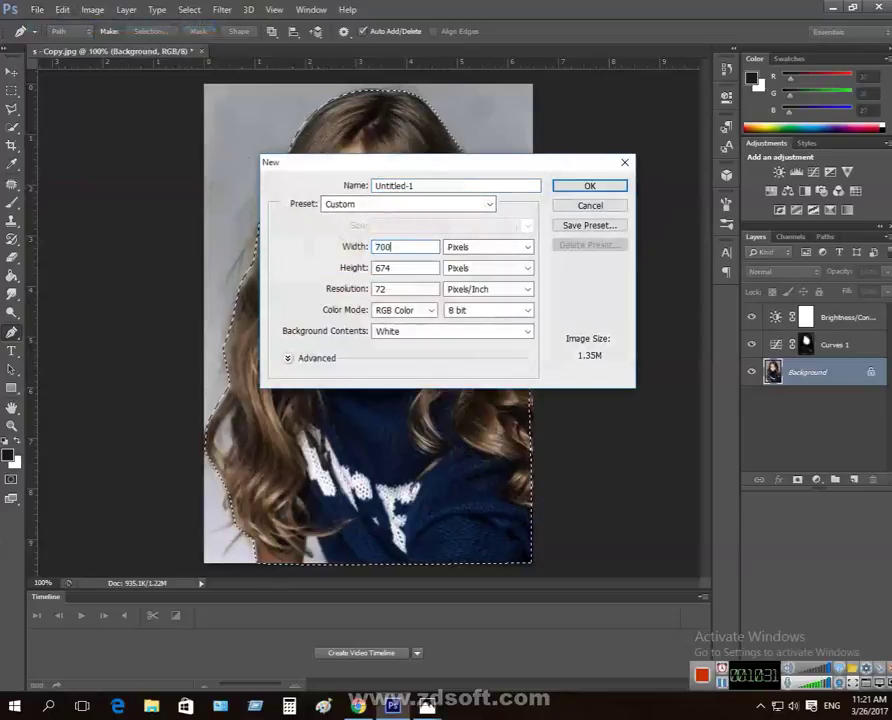
left_click(592, 186)
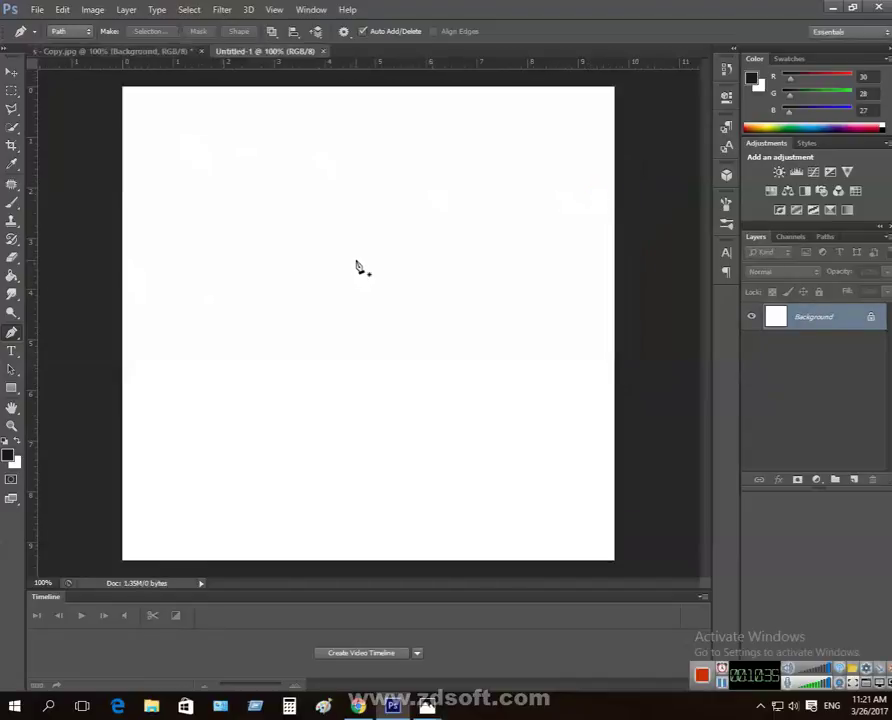
key("ctrl+v")
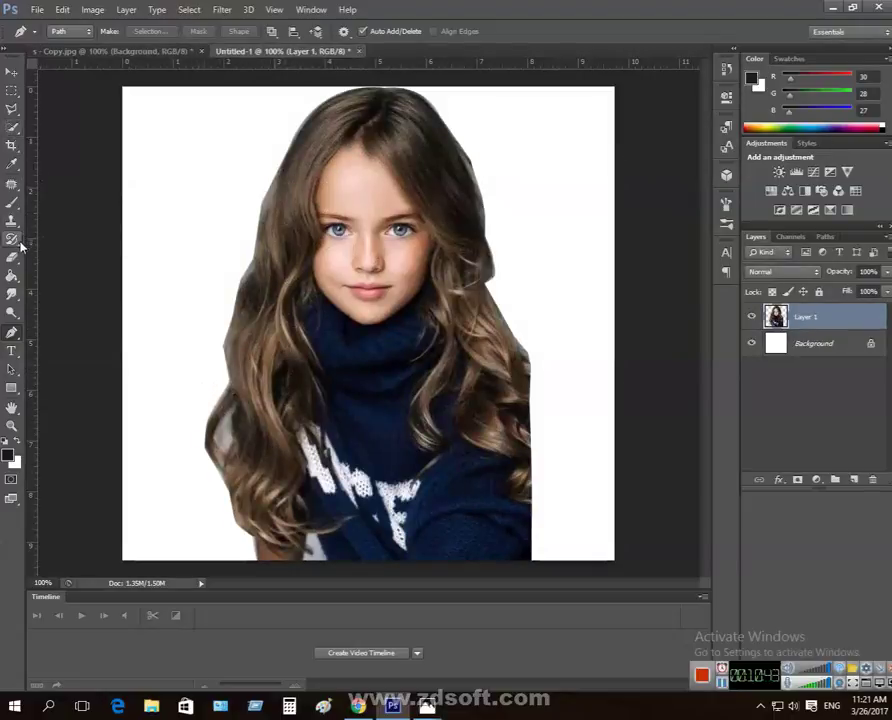
- Soften the cutout's outer edges along the hair and the sleeve with the Smudge Tool, using a 17 px brush at 50% strength
left_click(13, 295)
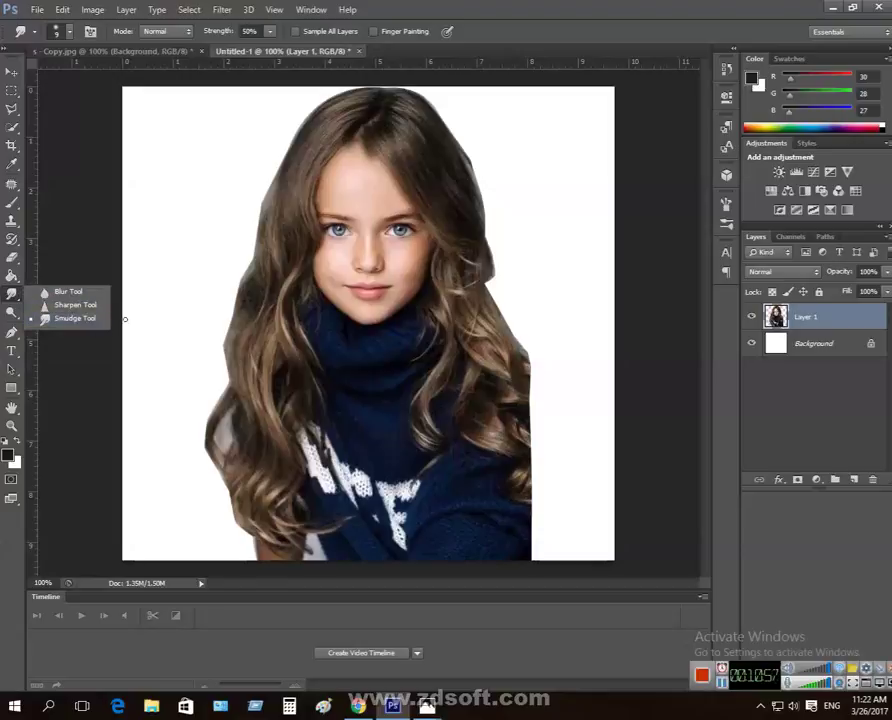
left_click(295, 155)
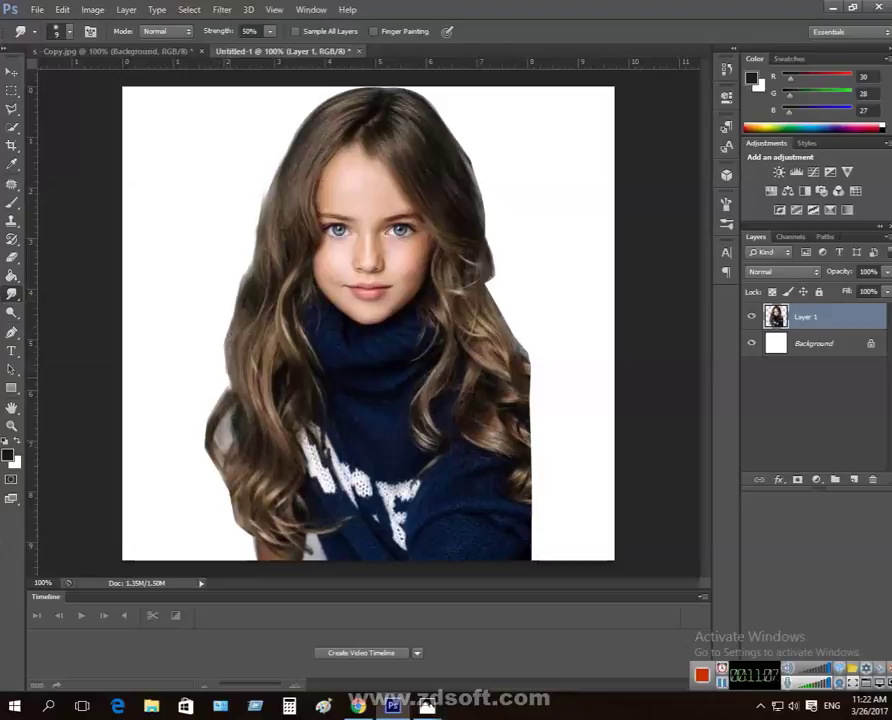
right_click(240, 268)
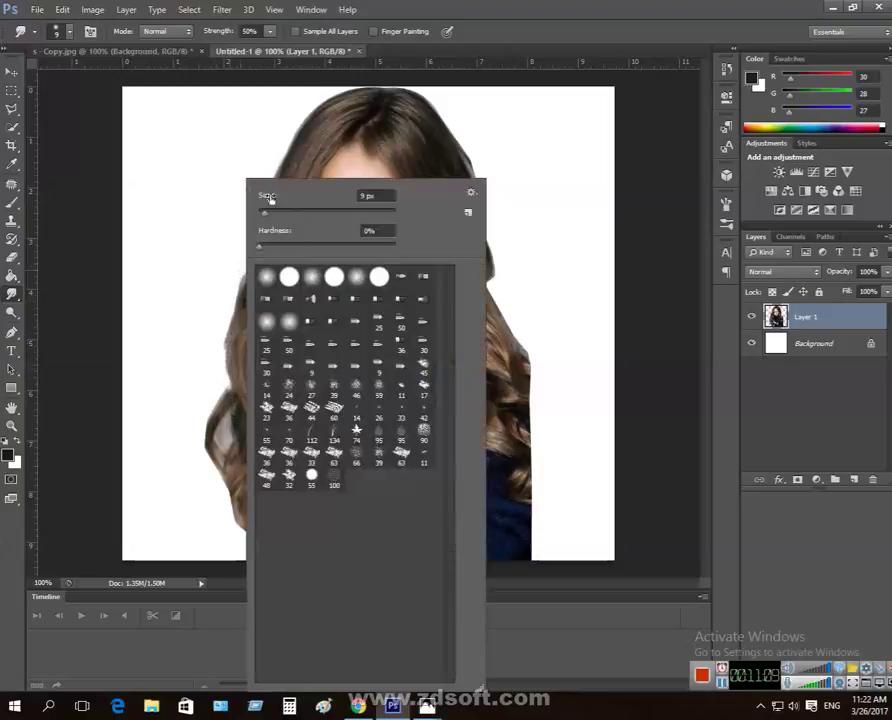
left_click(226, 222)
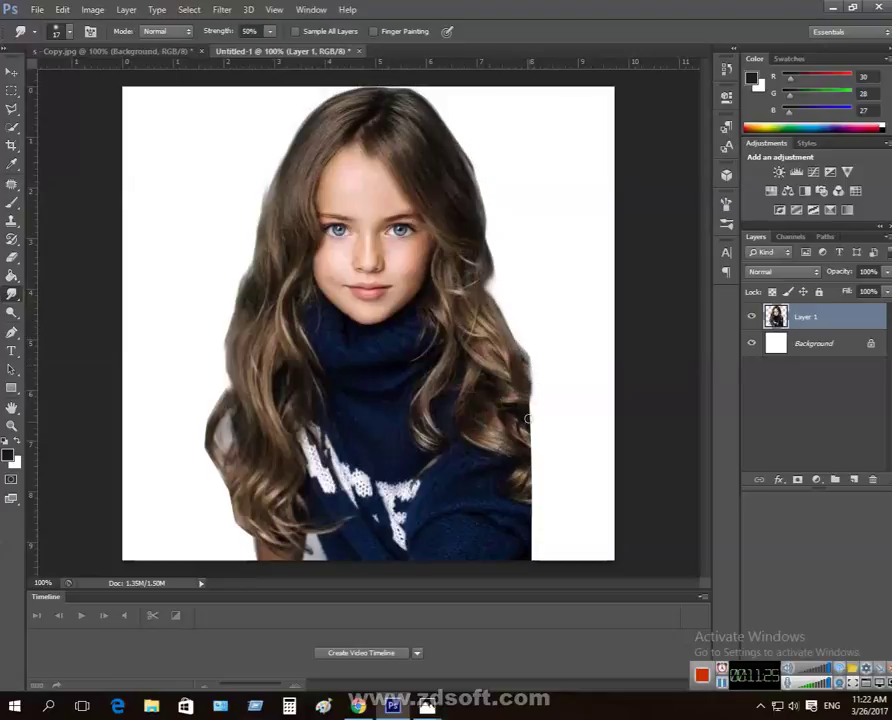
mouse_move(529, 394)
left_mouse_down()
mouse_move(534, 424)
mouse_move(528, 401)
mouse_move(532, 553)
mouse_move(524, 557)
mouse_move(528, 492)
mouse_move(534, 541)
left_mouse_up()
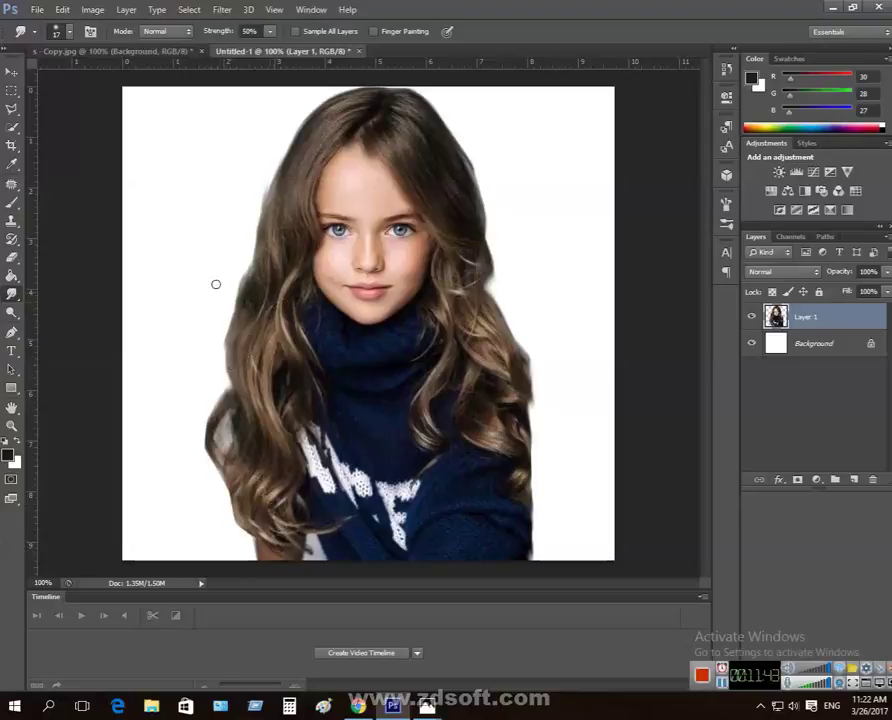
- Scale the girl's layer to about 78% width and 80% height and move it against the canvas's right edge
left_click(12, 72)
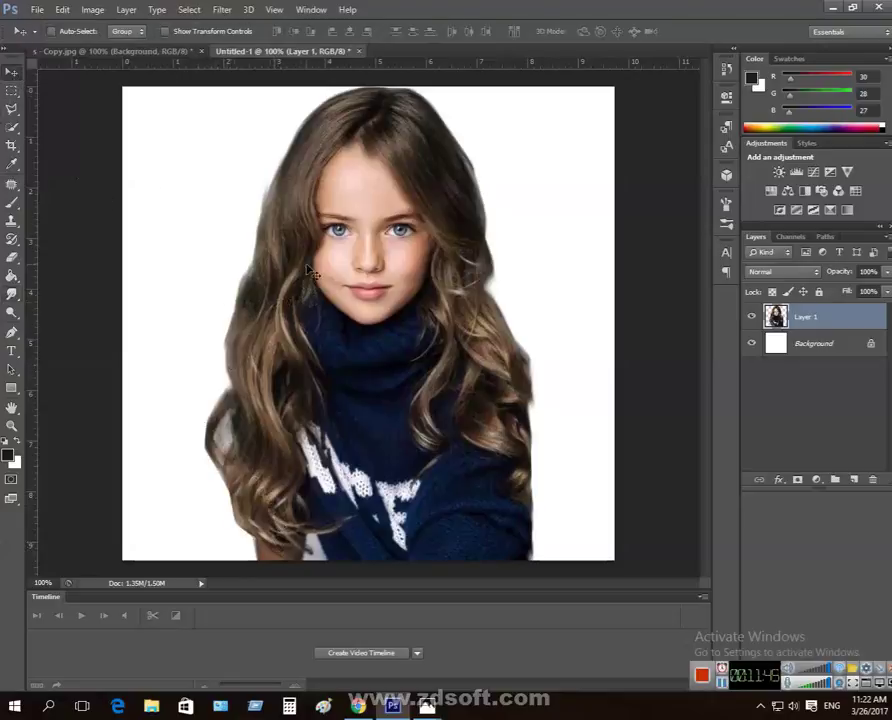
key("ctrl+t")
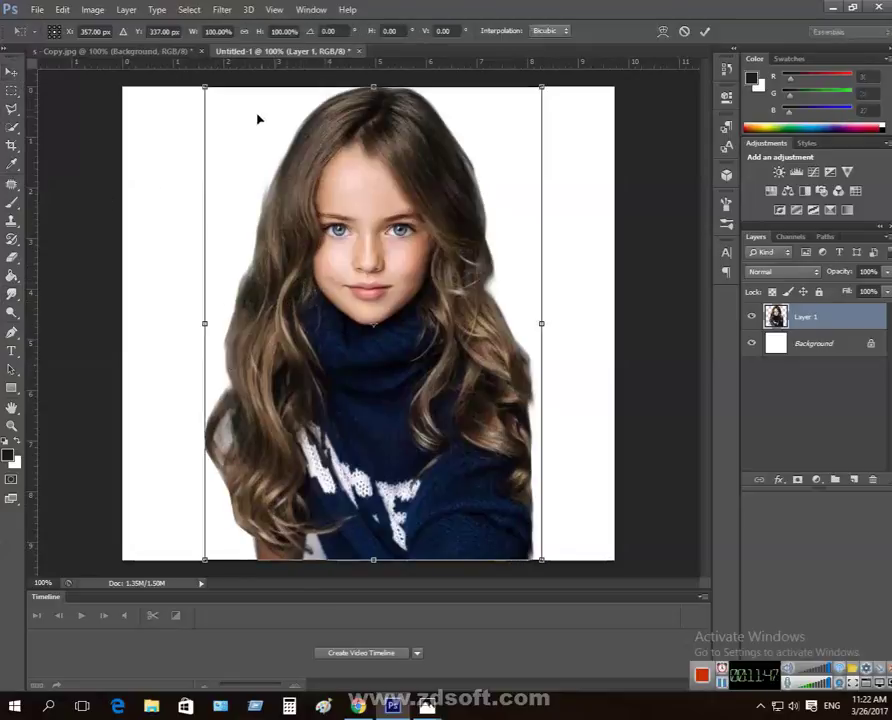
left_click_drag(205, 85, 279, 178)
left_click_drag(370, 294, 457, 283)
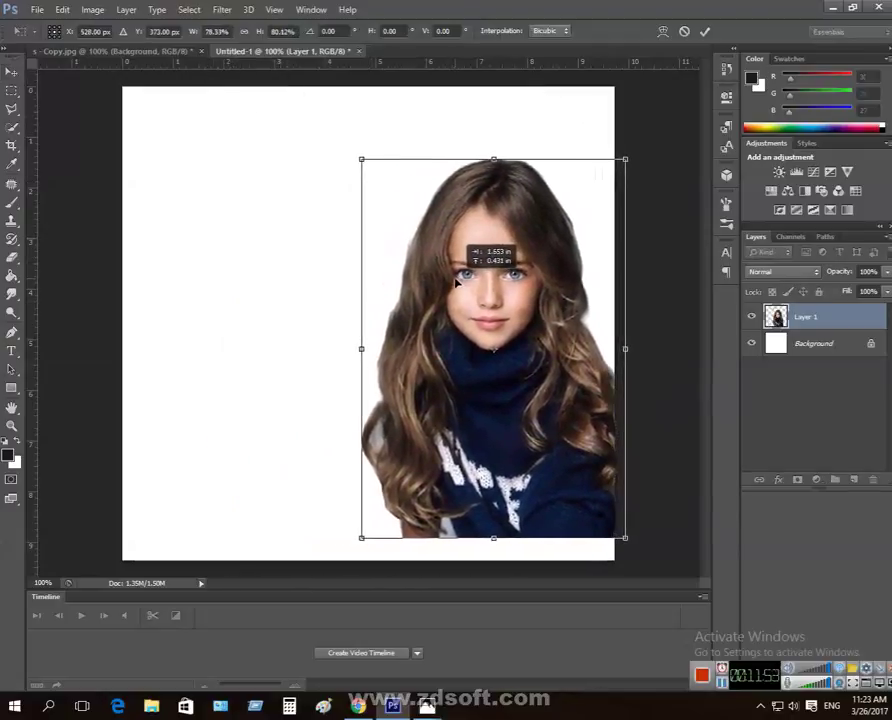
left_click_drag(456, 283, 456, 283)
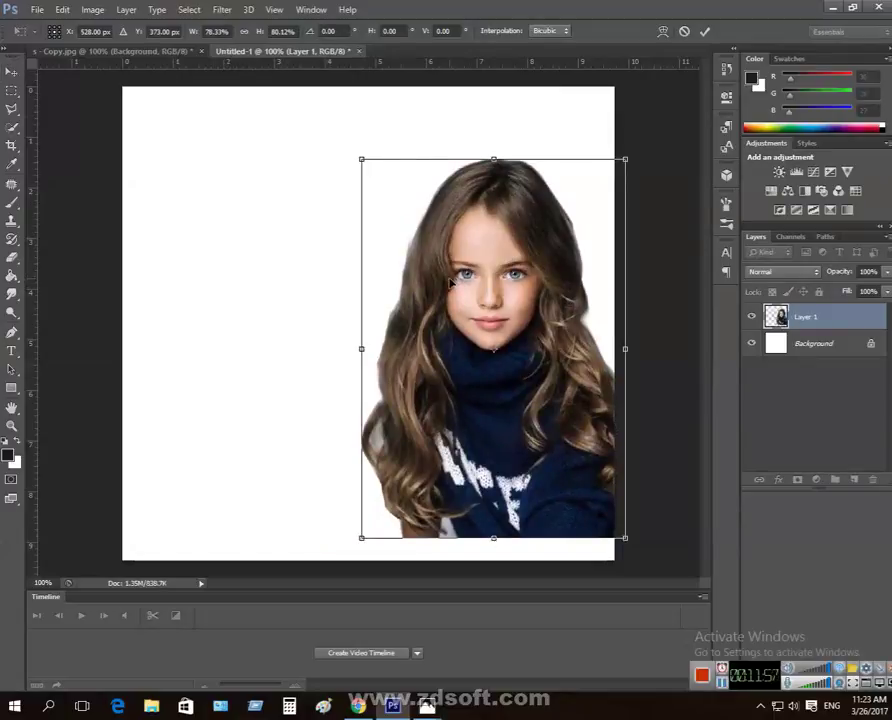
key("Return")
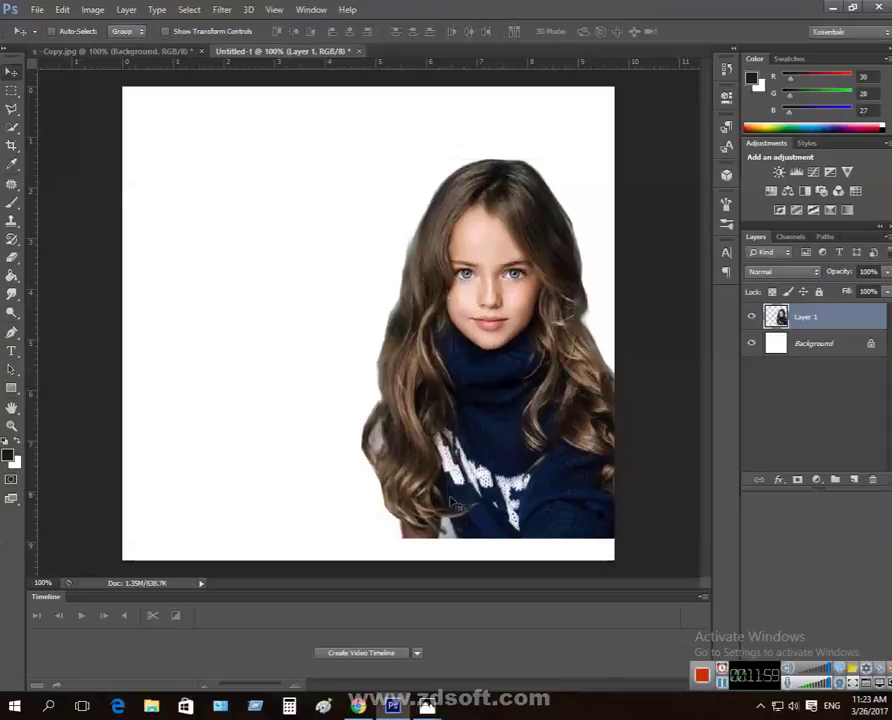
- Smudge the sweater's straight lower edge, and move the girl down to meet the bottom of the canvas
left_click(12, 293)
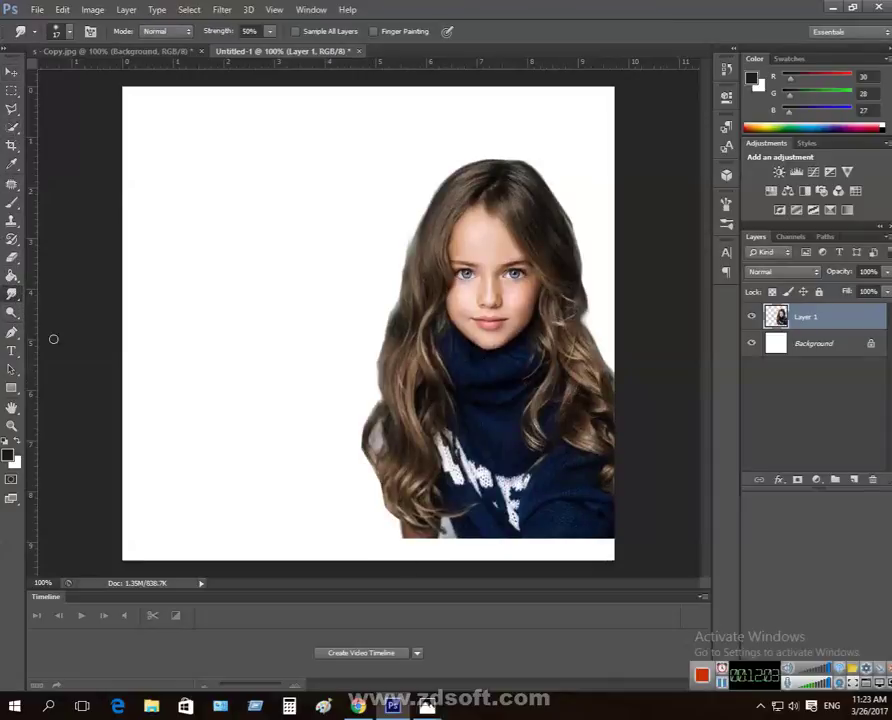
mouse_move(420, 538)
left_mouse_down()
mouse_move(525, 545)
mouse_move(448, 538)
mouse_move(619, 538)
mouse_move(489, 542)
mouse_move(547, 535)
left_mouse_up()
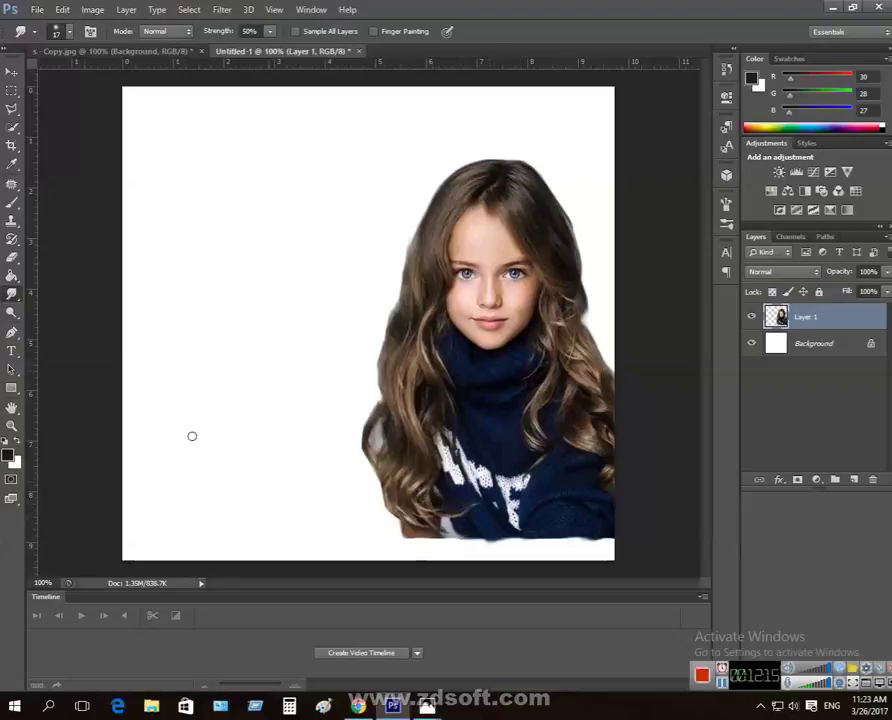
left_click(12, 75)
left_click_drag(442, 340, 443, 366)
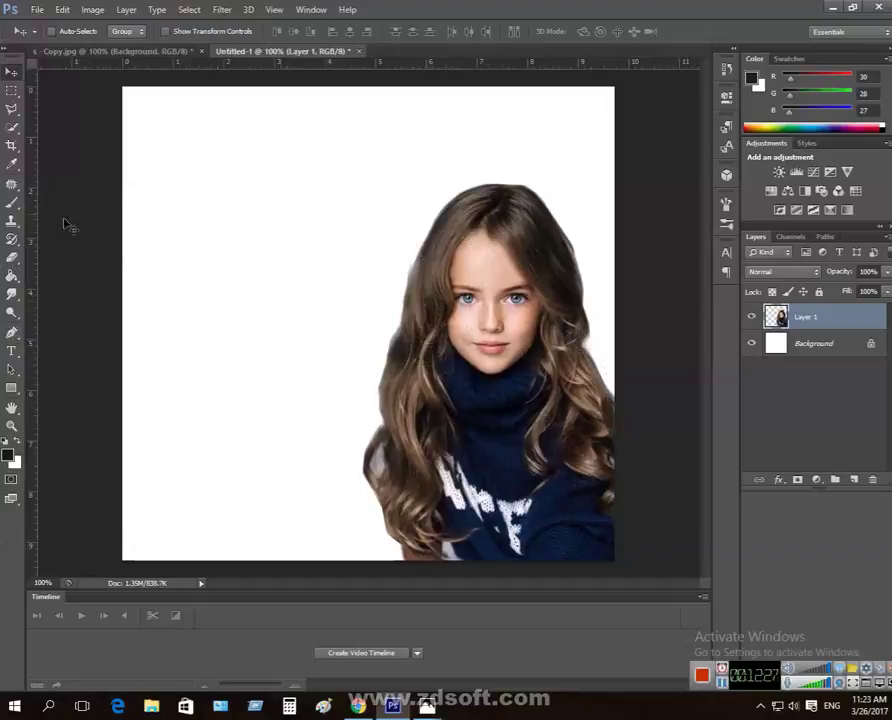
- Fill the Background layer with bright orange (R 250, G 81, B 0) using the Paint Bucket Tool
left_click(791, 343)
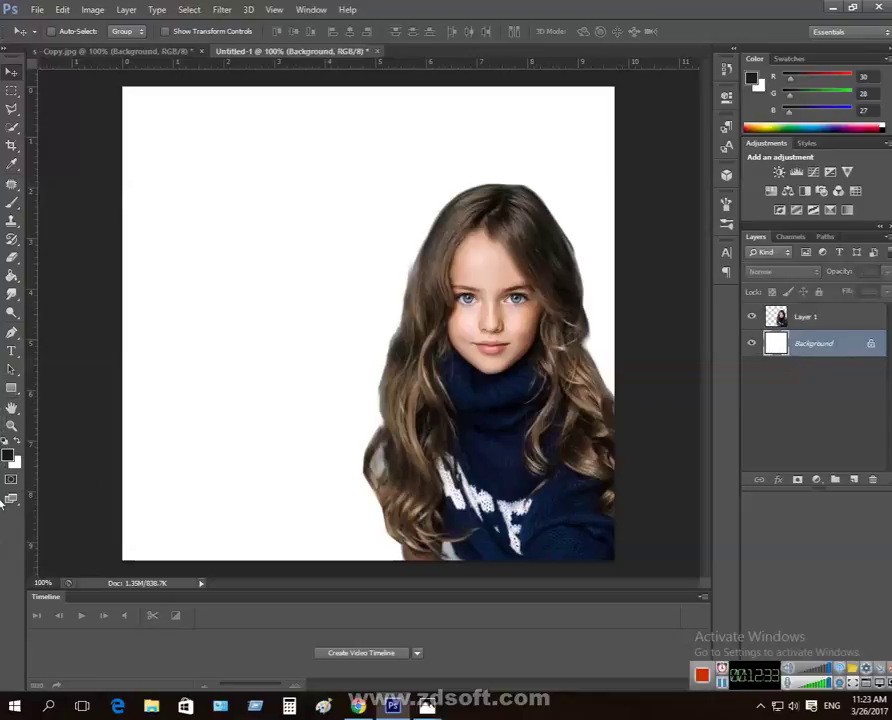
left_click(8, 455)
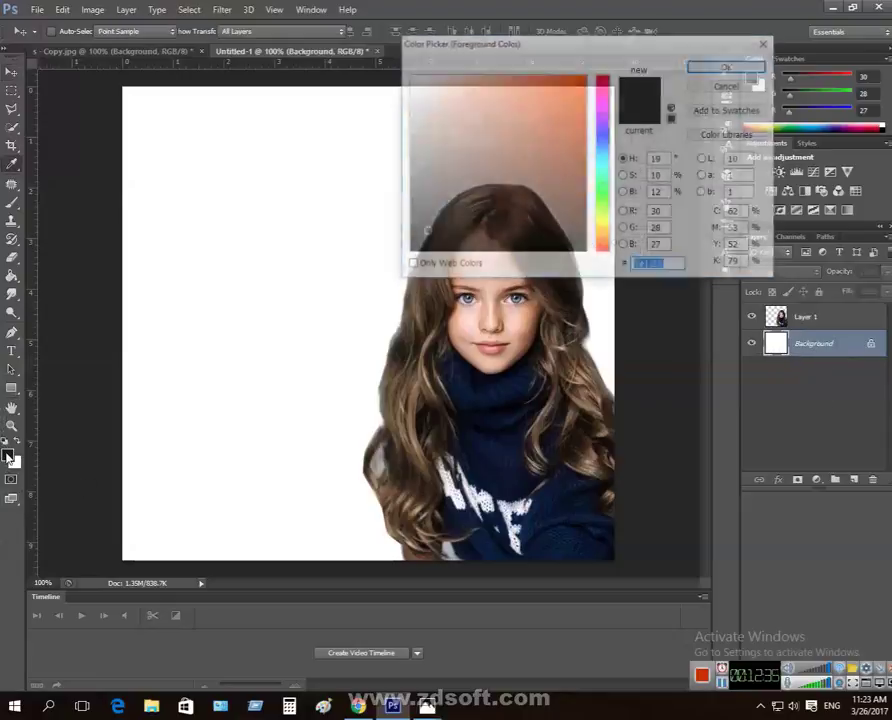
left_click(553, 87)
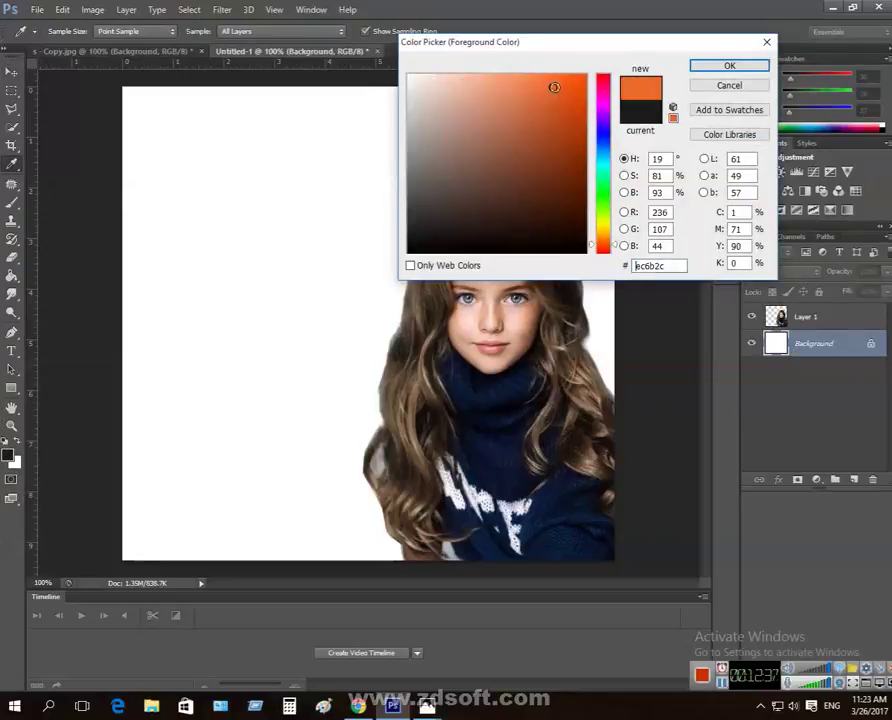
left_click_drag(569, 107, 586, 80)
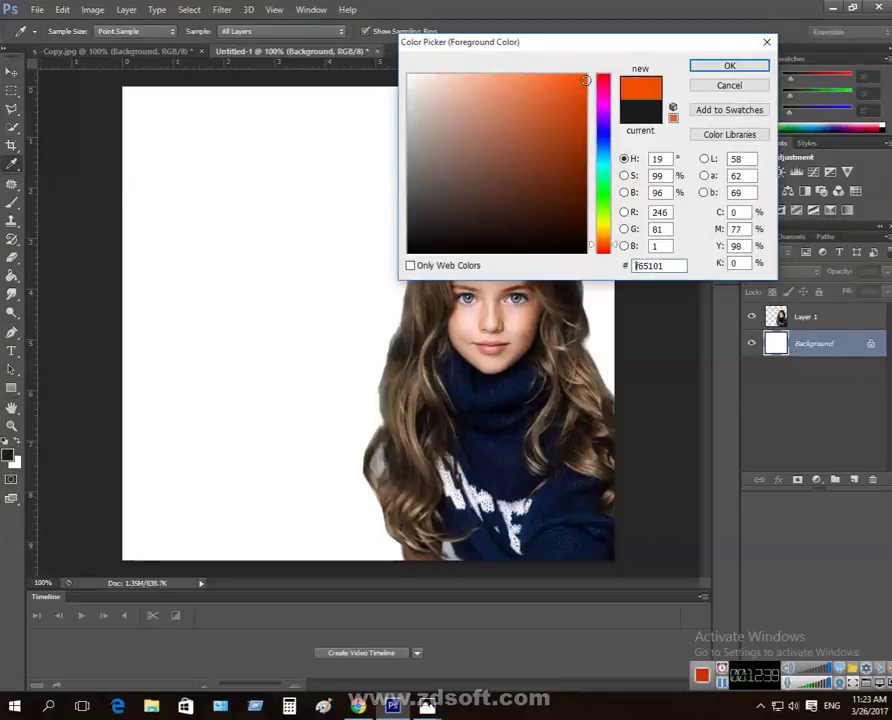
left_click(746, 66)
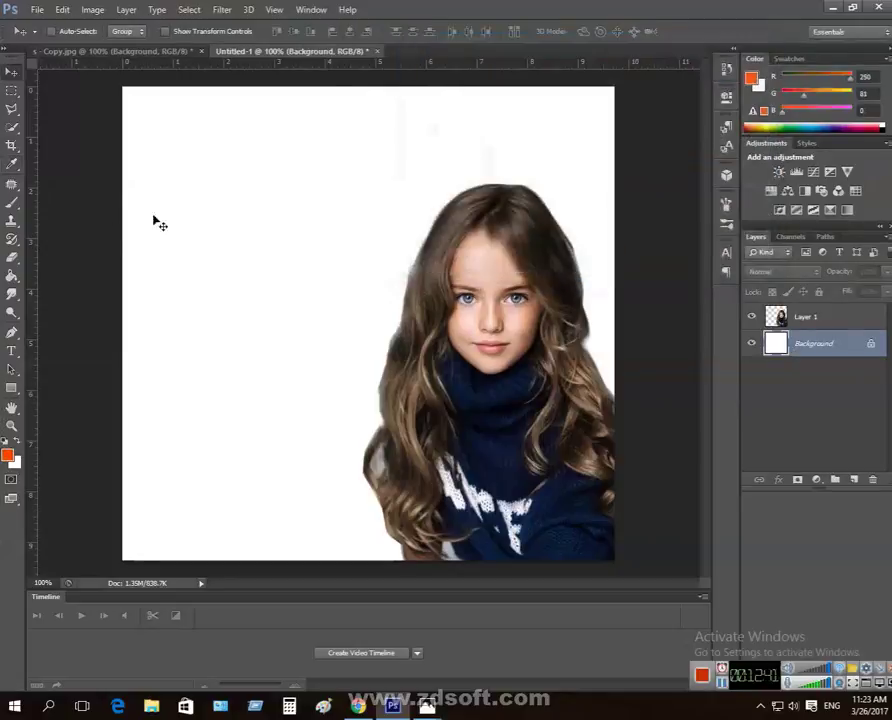
left_click(12, 275)
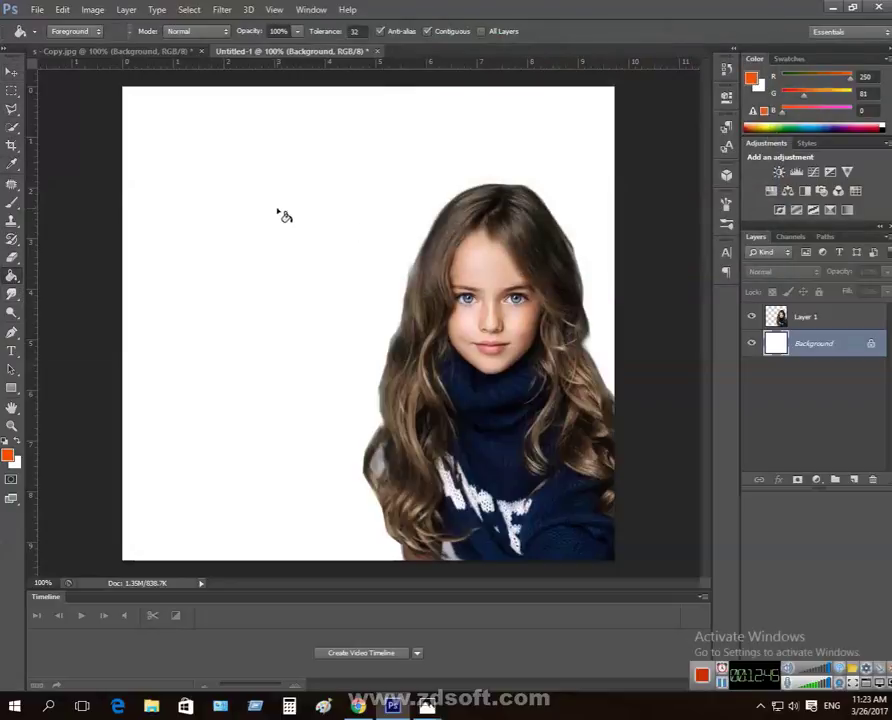
left_click(283, 214)
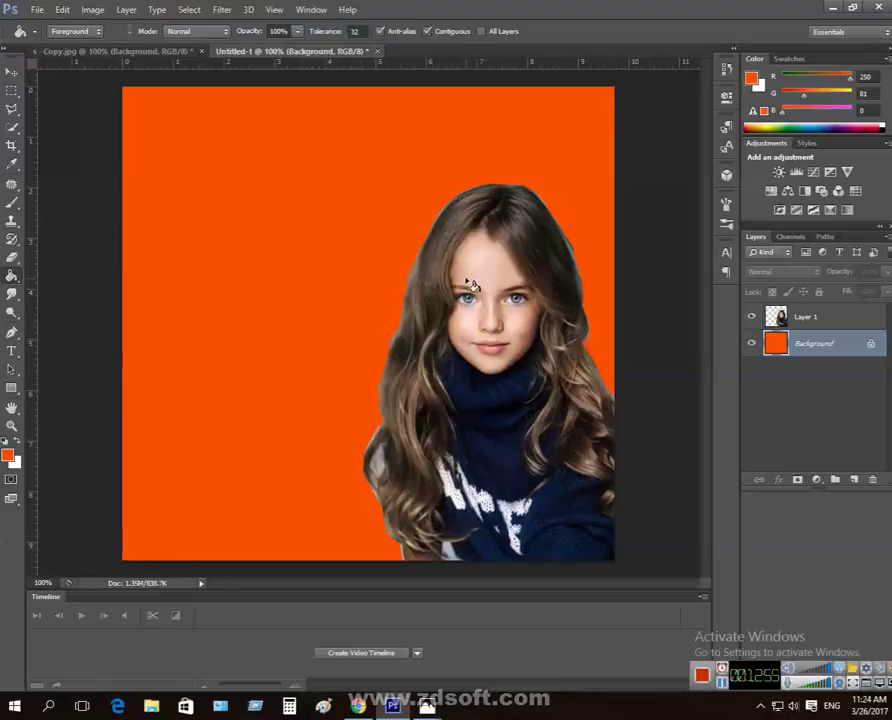
- Convert the orange Background into a regular layer with Normal mode and 100% opacity
double_click(836, 343)
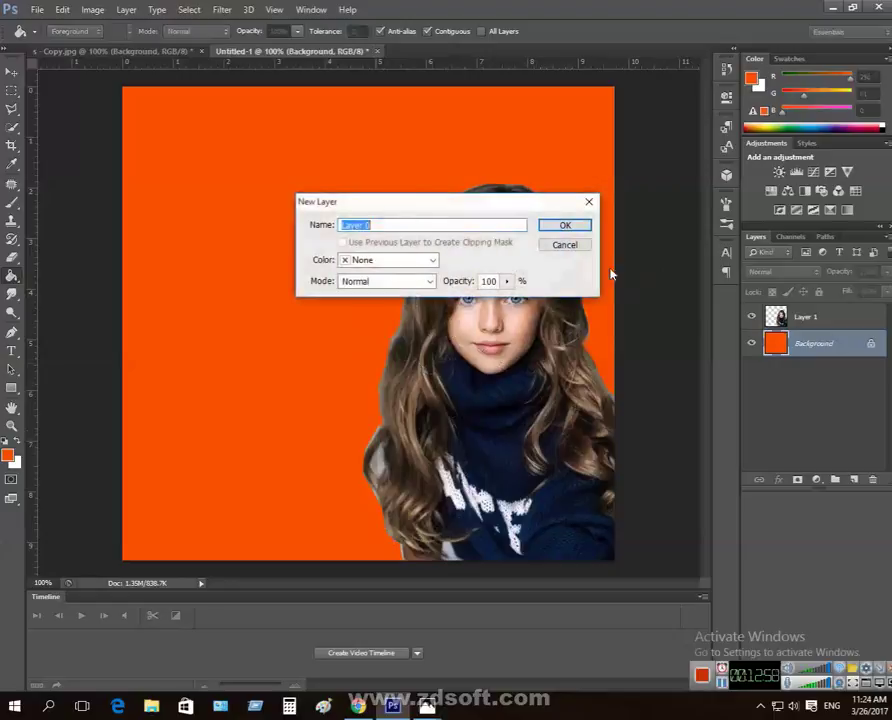
left_click(572, 228)
mouse_move(886, 291)
left_mouse_down()
mouse_move(863, 315)
mouse_move(886, 315)
left_mouse_up()
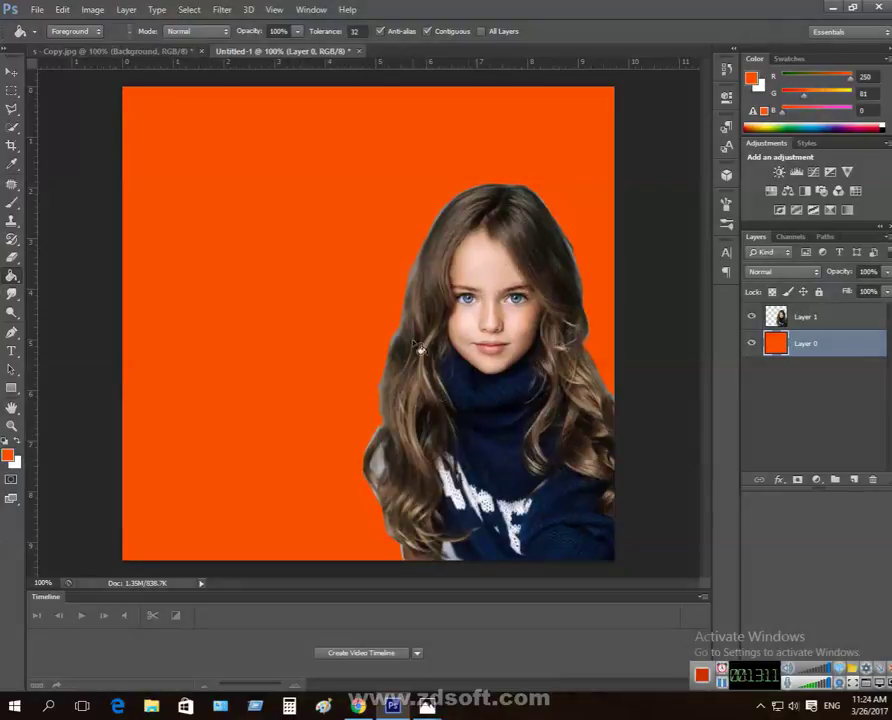
- Open the original portrait s.jpg from the Desktop and activate the Polygonal Lasso Tool on it
left_click(36, 9)
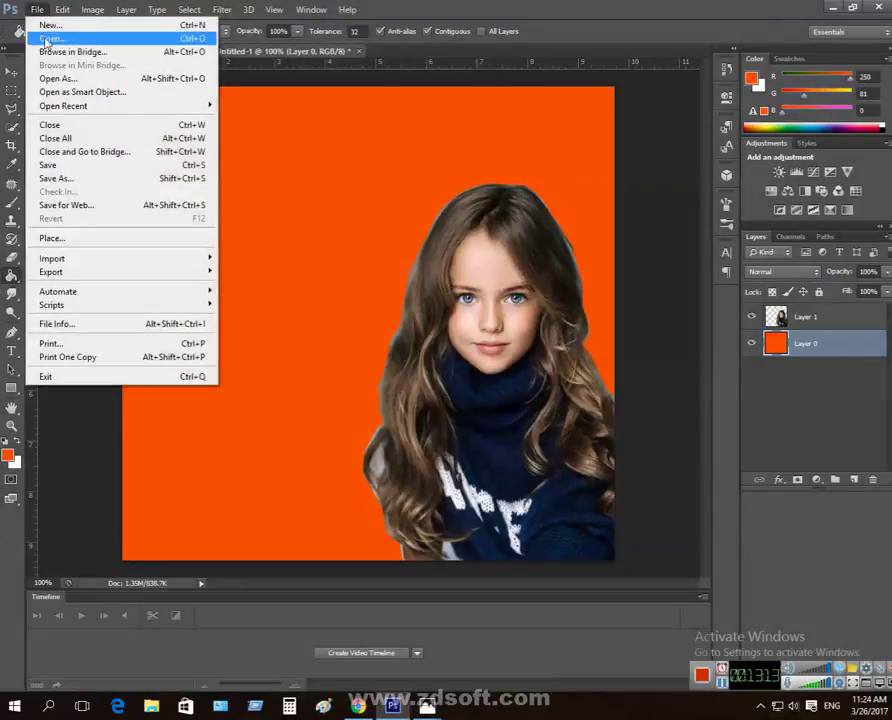
left_click(46, 40)
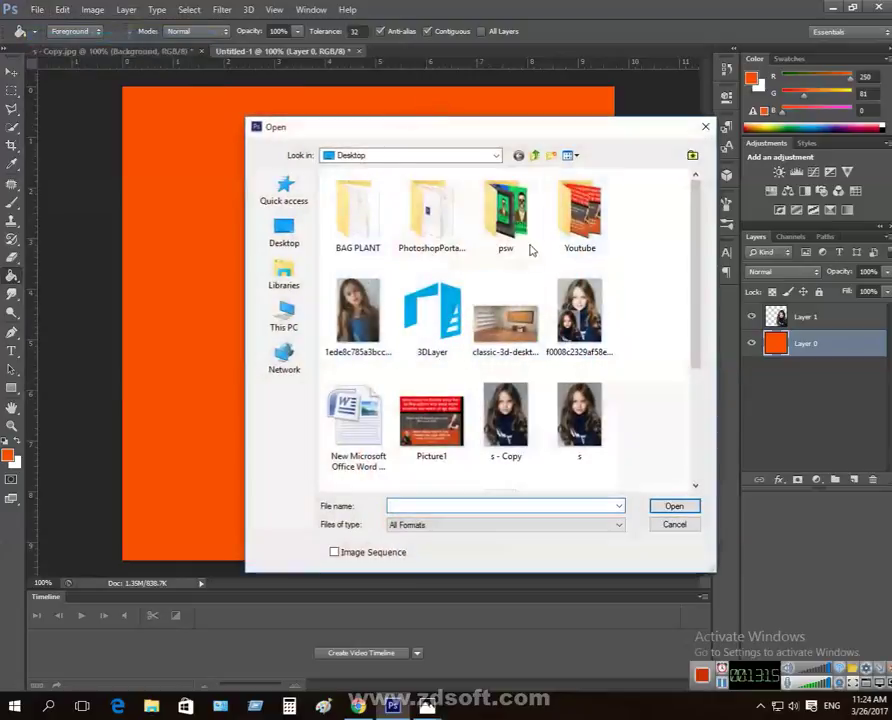
left_click(590, 420)
left_click(674, 506)
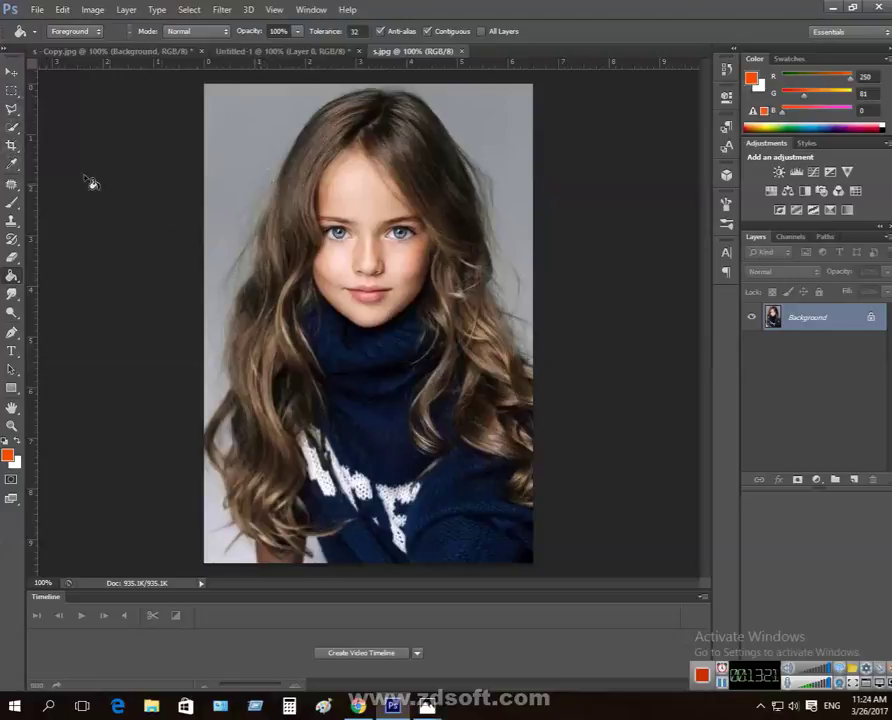
left_click(10, 110)
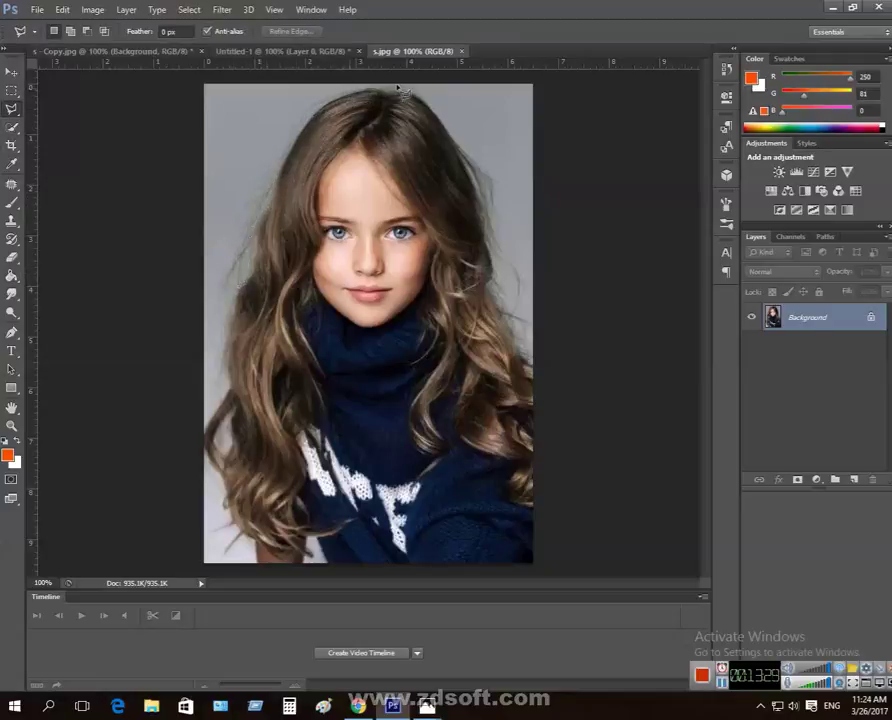
- Outline the girl in s.jpg with a polygonal selection and paste a copy of her into Untitled-1 above the orange layer
left_click(533, 378)
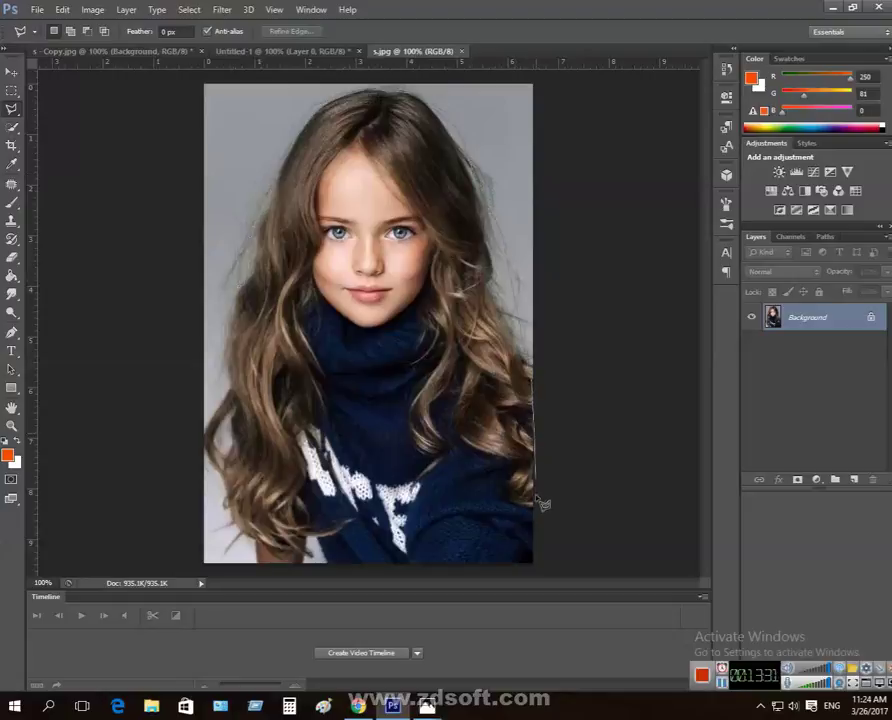
left_click(385, 587)
left_click(221, 560)
left_click(216, 476)
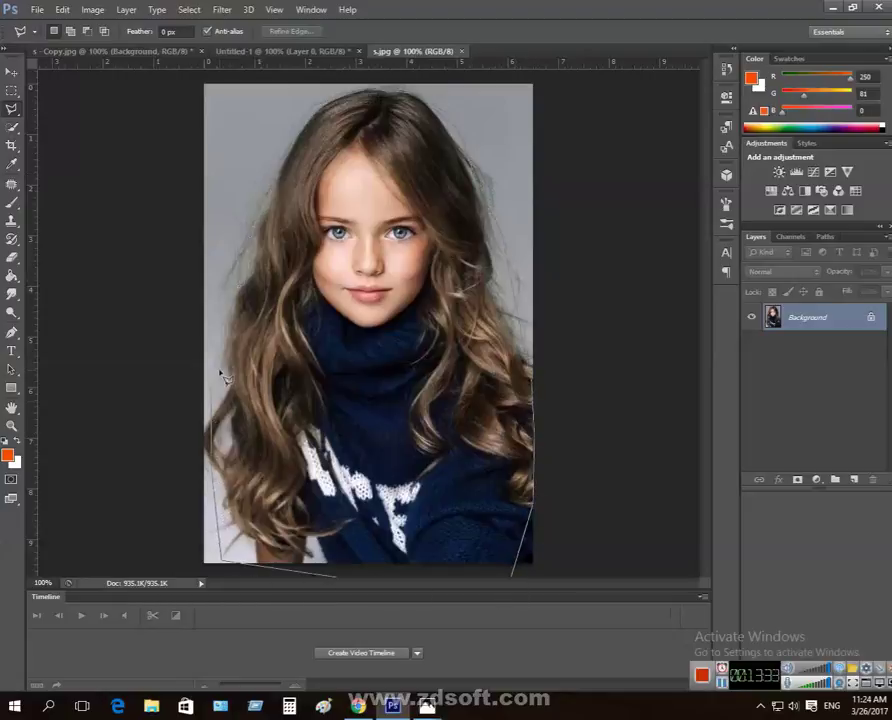
double_click(240, 272)
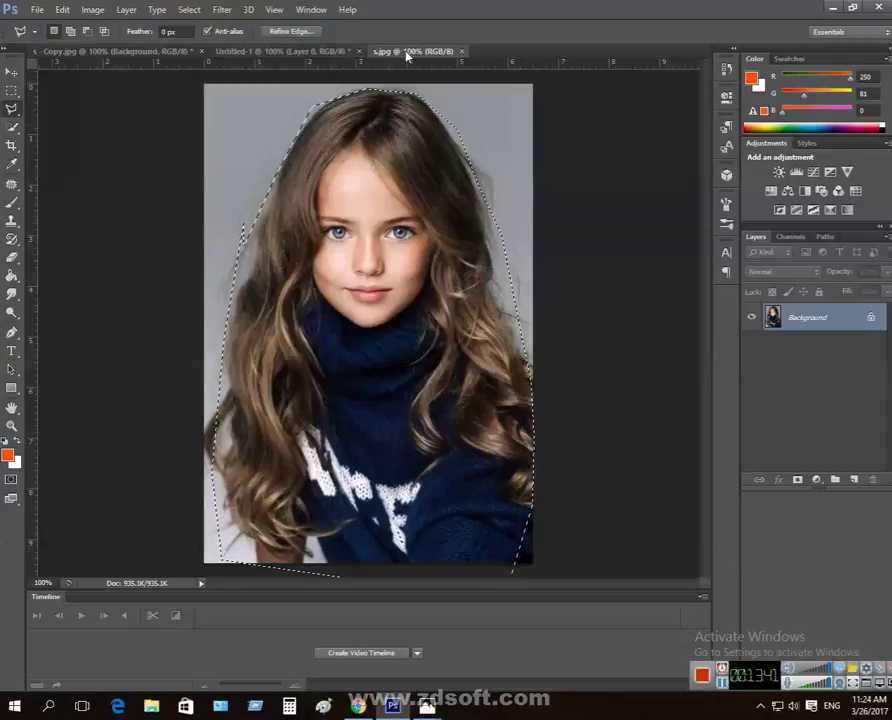
left_click(236, 52)
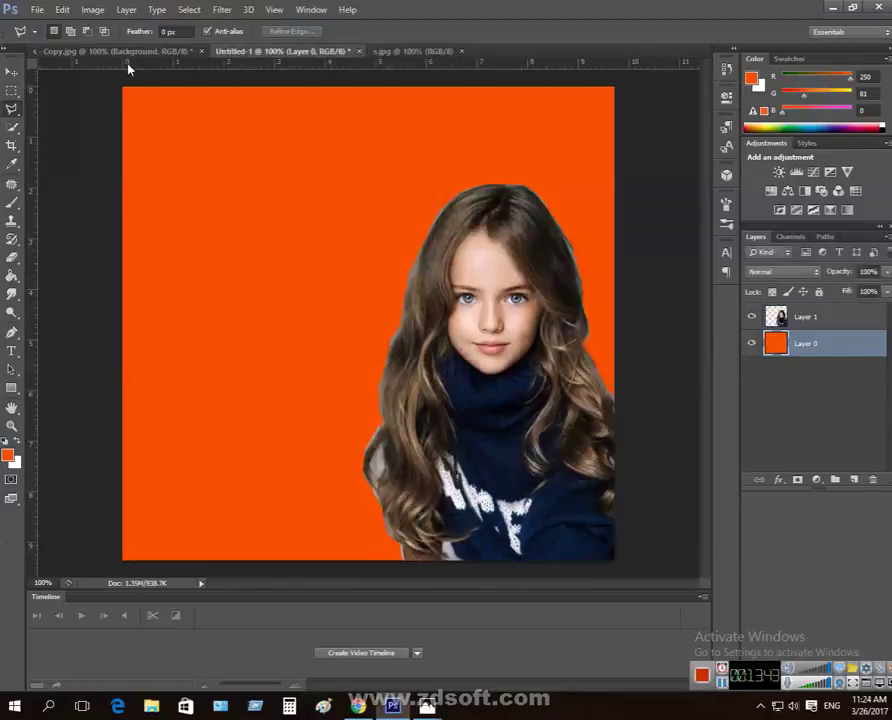
key("ctrl+v")
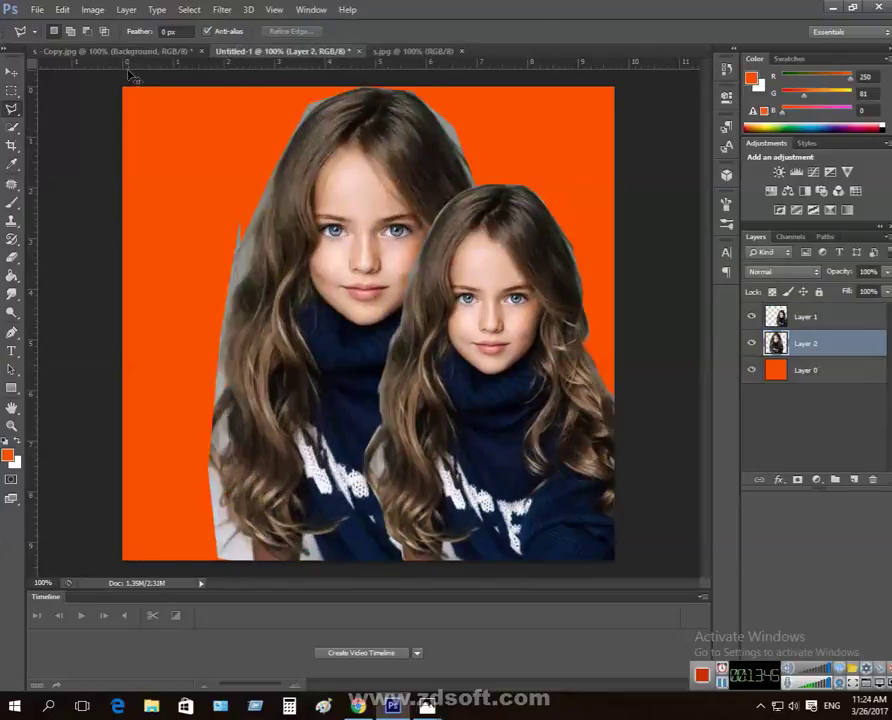
- Scale the pasted girl to about 65% width and 61% height, placing her on the canvas's left half beside the first cutout
key("ctrl+t")
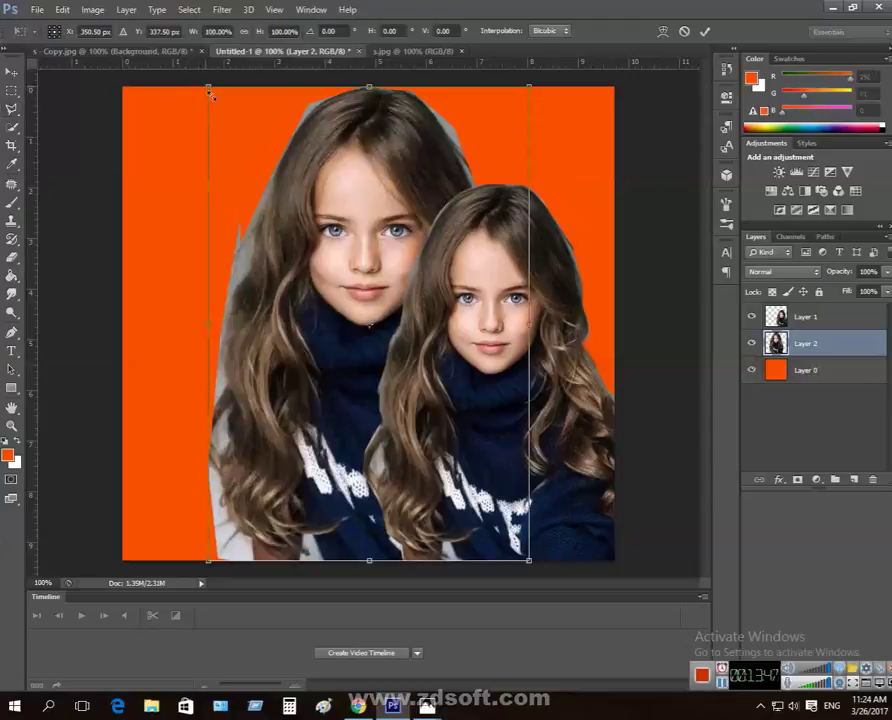
left_click_drag(210, 88, 341, 242)
left_click_drag(392, 311, 199, 210)
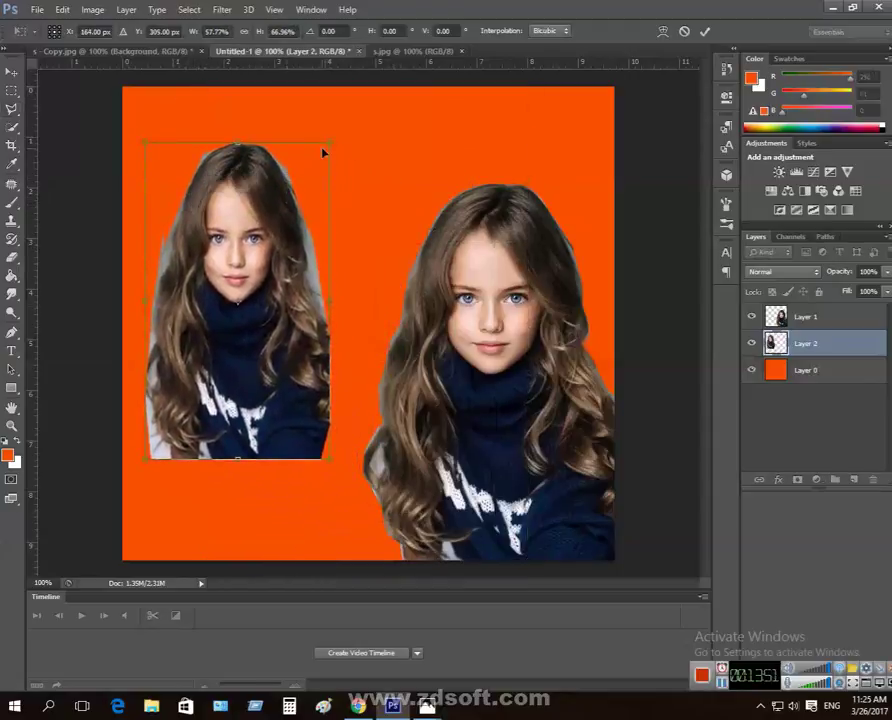
left_click_drag(327, 145, 346, 206)
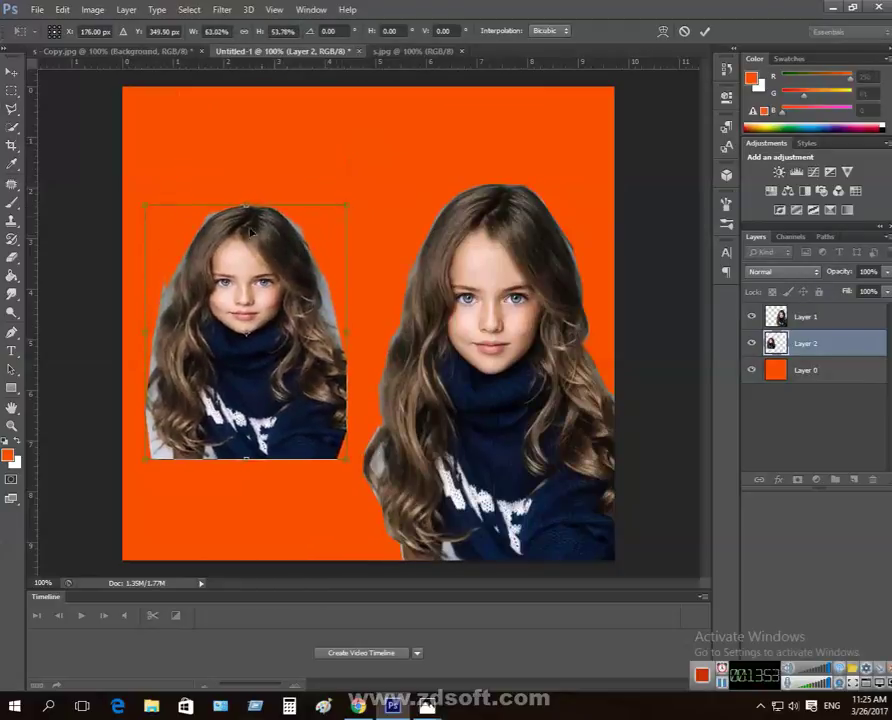
left_click_drag(143, 207, 140, 172)
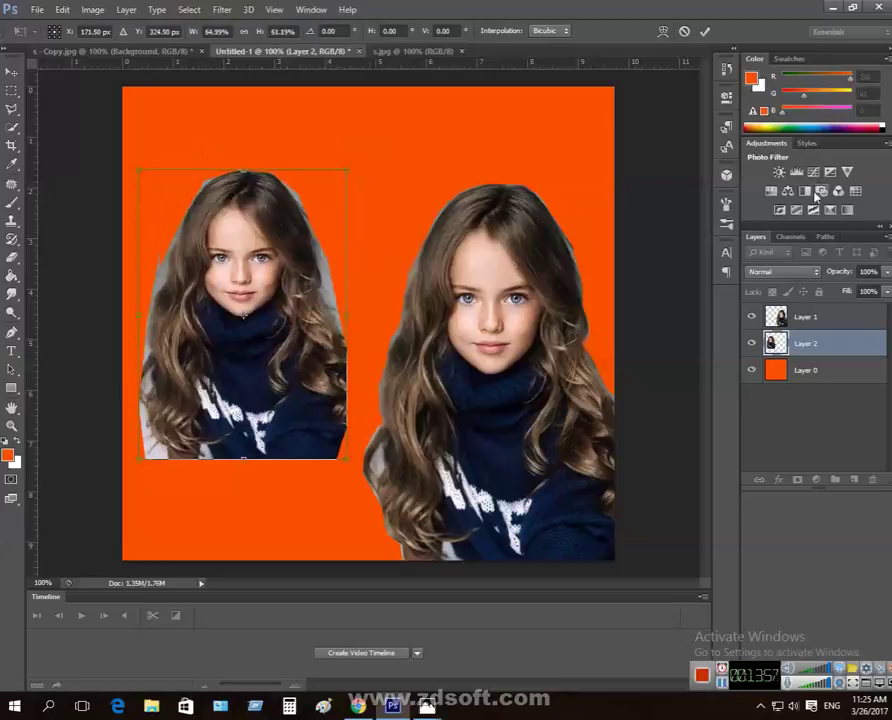
key("Return")
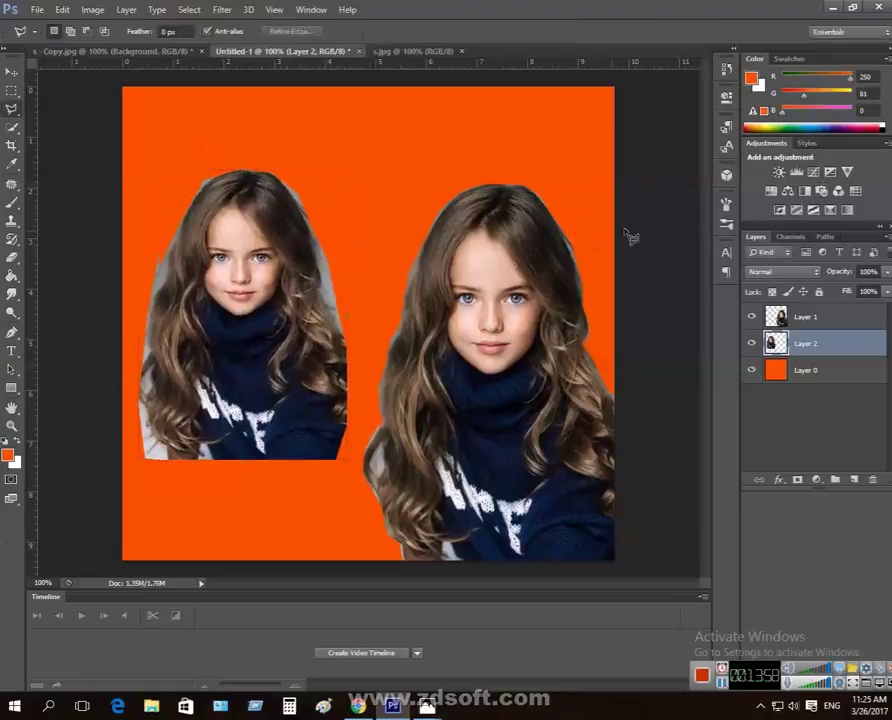
- Try darkening the new cutout with a Curves adjustment layer above Layer 2, and delete that adjustment layer
left_click(813, 173)
left_click_drag(658, 198, 664, 210)
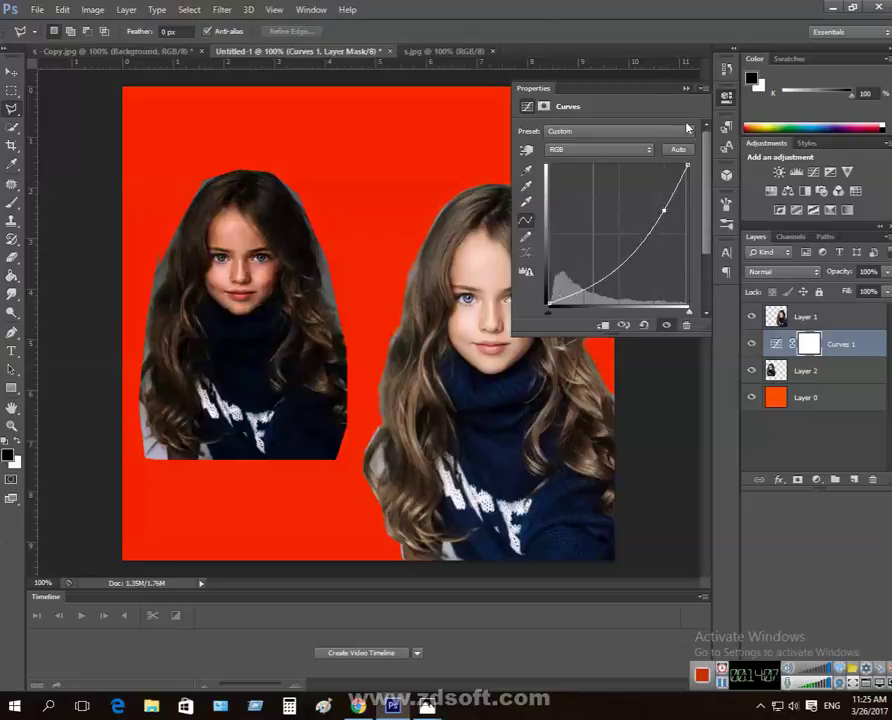
left_click(692, 328)
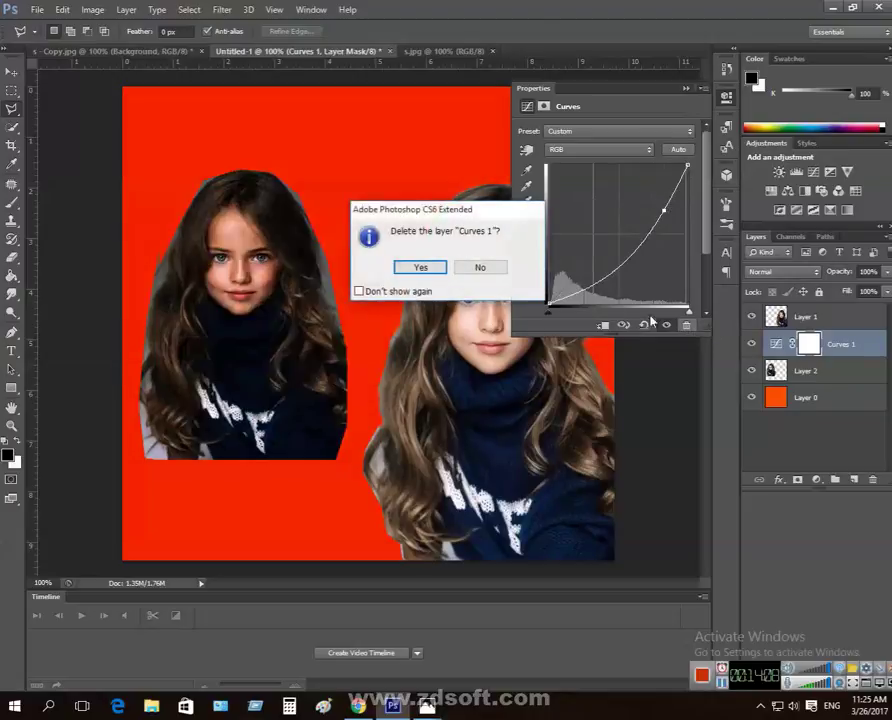
left_click(432, 268)
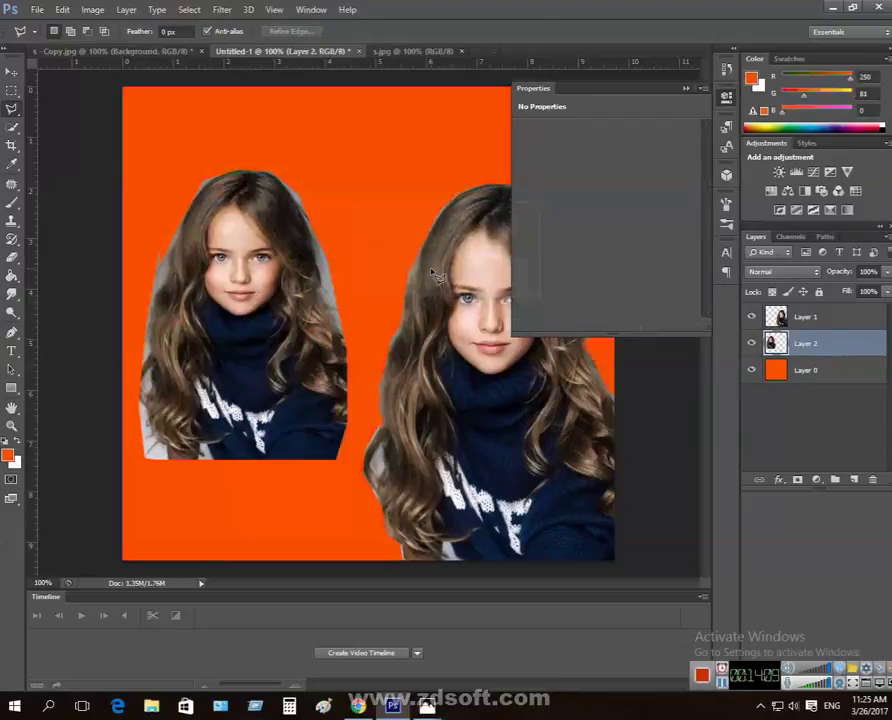
left_click(686, 88)
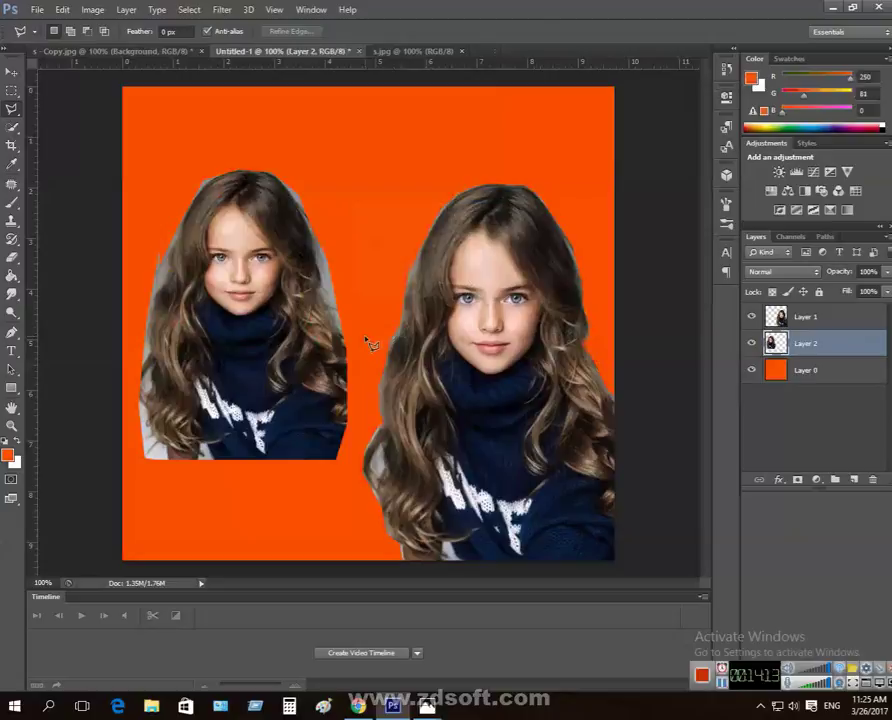